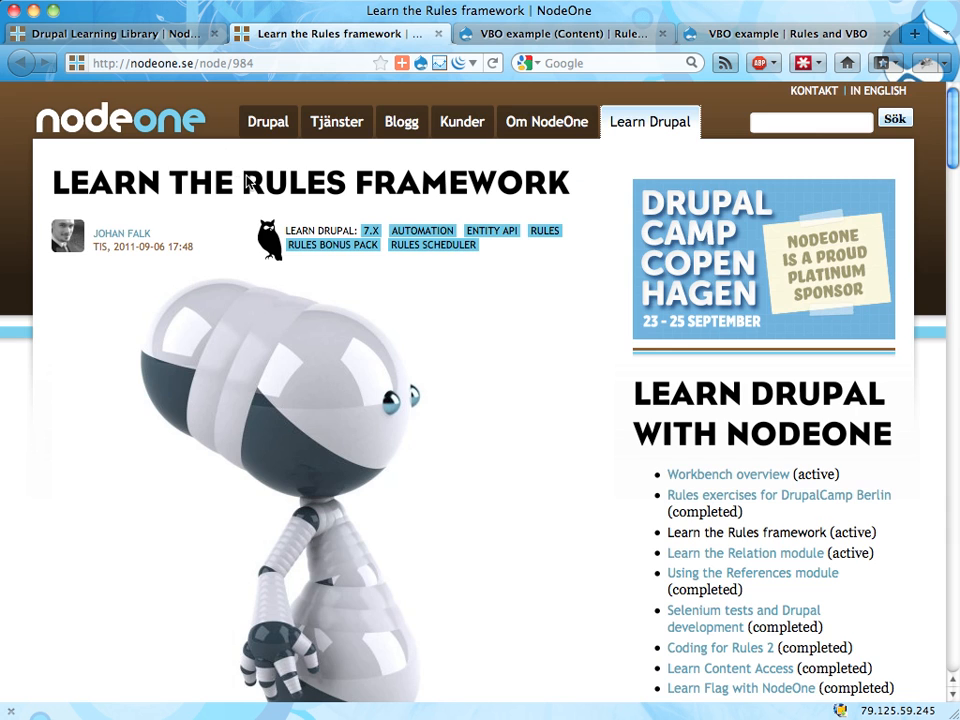
# Look through the Learn the Rules framework series page and the Drupal Learning Library overview
pyautogui.scroll(-8, 146, 482)
pyautogui.scroll(-6, 146, 482)
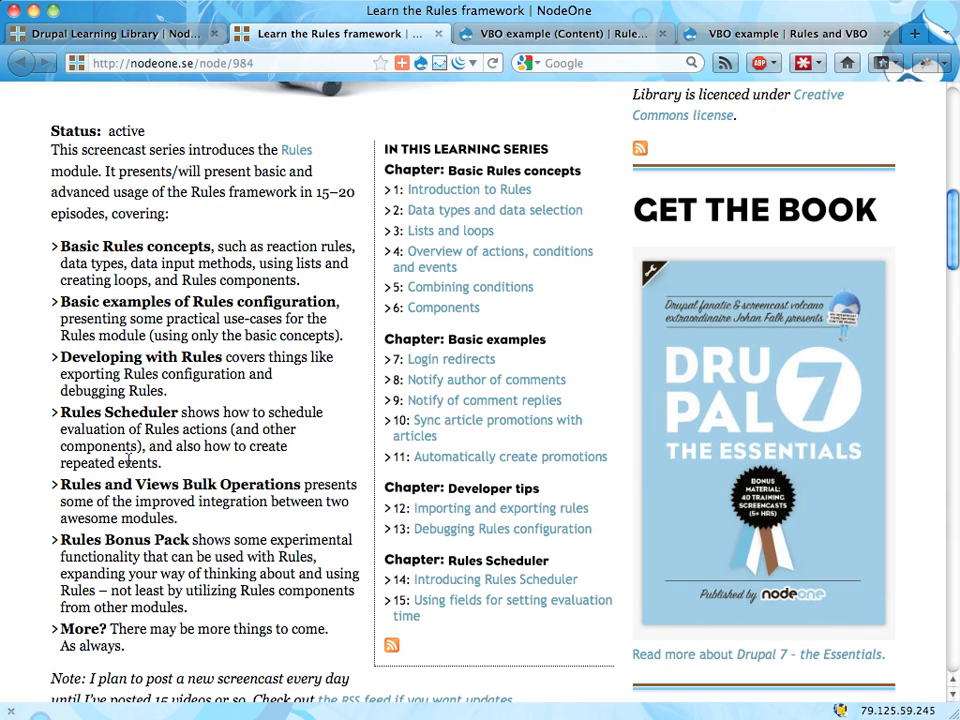
pyautogui.scroll(15, 128, 461)
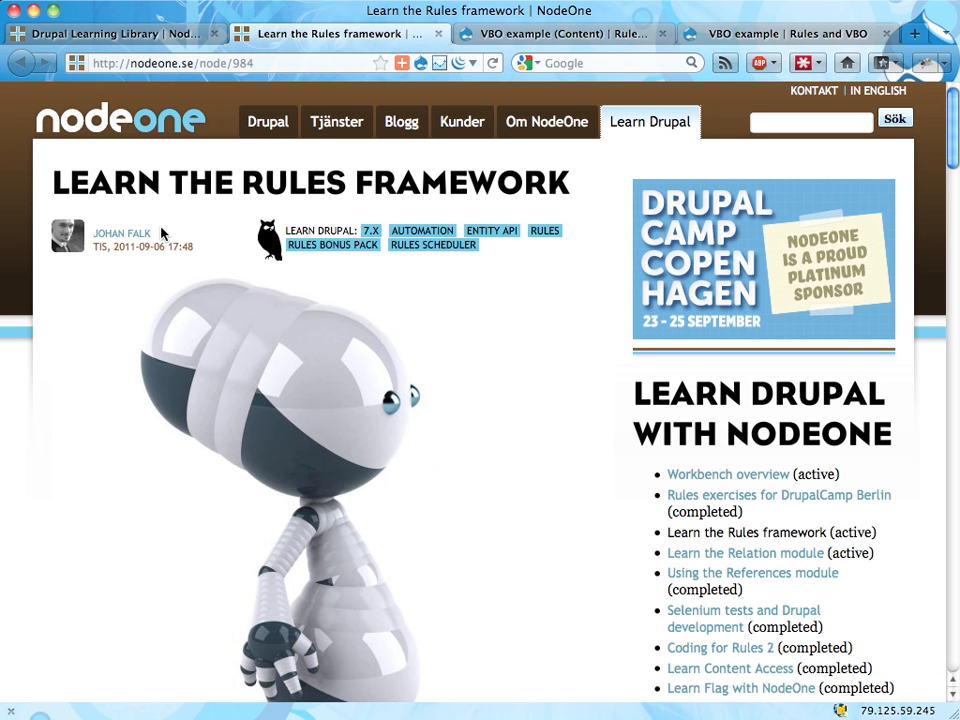
pyautogui.click(110, 34)
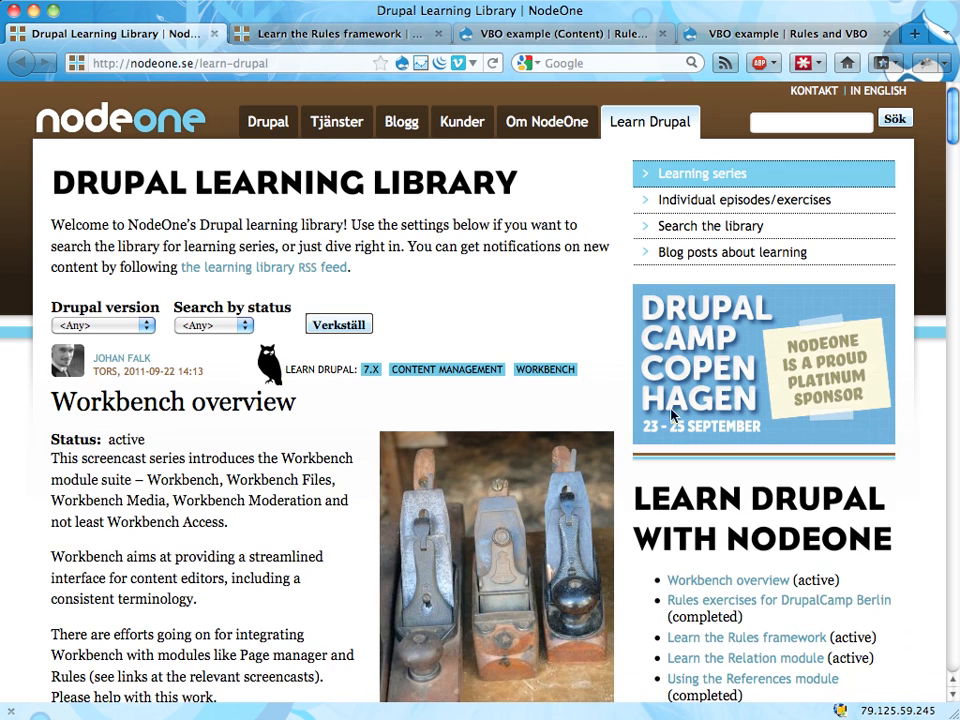
pyautogui.scroll(-10, 287, 551)
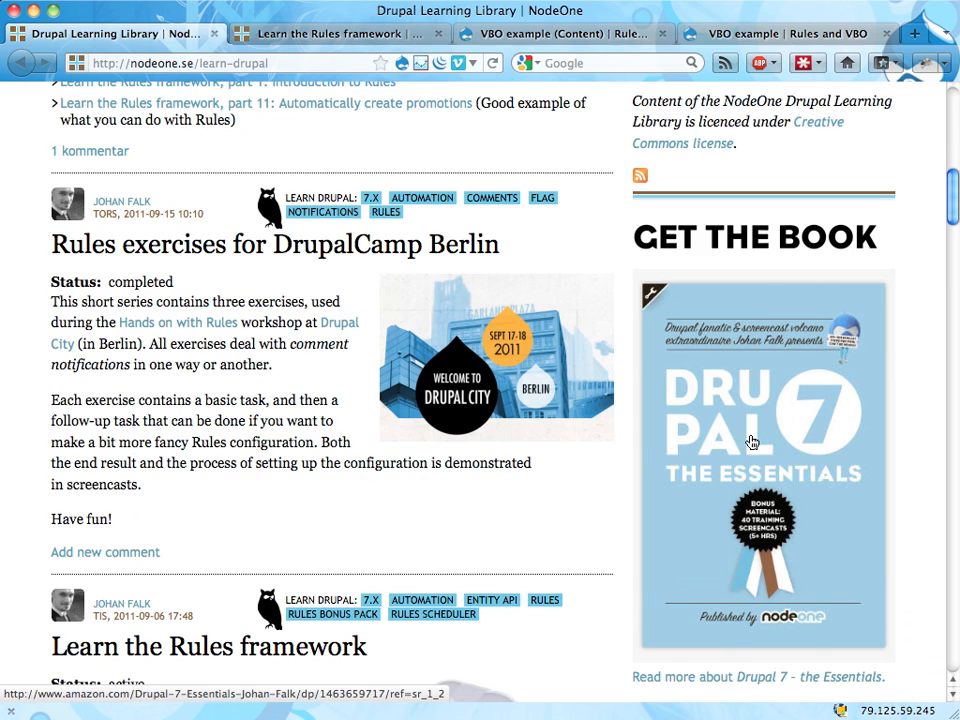
pyautogui.scroll(10, 750, 440)
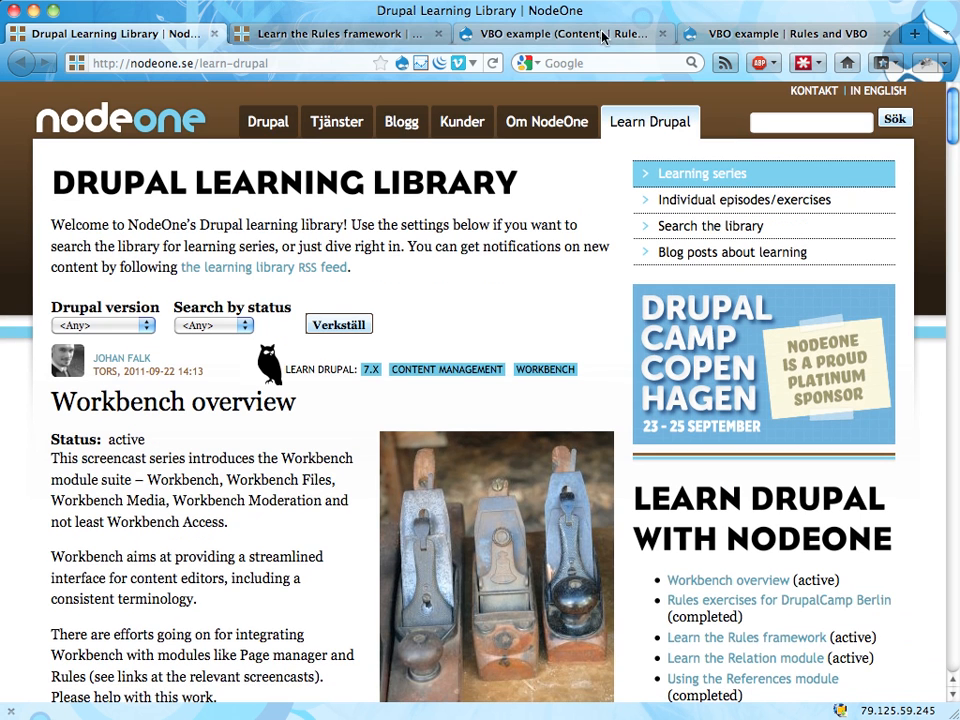
# Examine the VBO example page's content list alongside the view's page configuration, including its path, menu and access settings
pyautogui.click(742, 42)
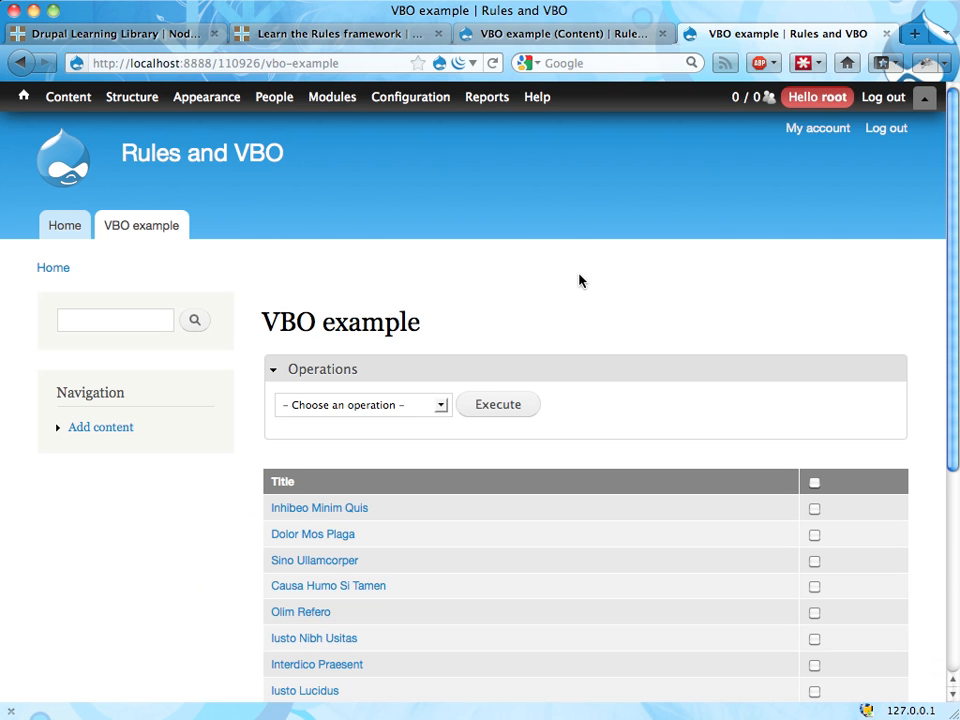
pyautogui.scroll(-3, 579, 279)
pyautogui.scroll(1, 579, 280)
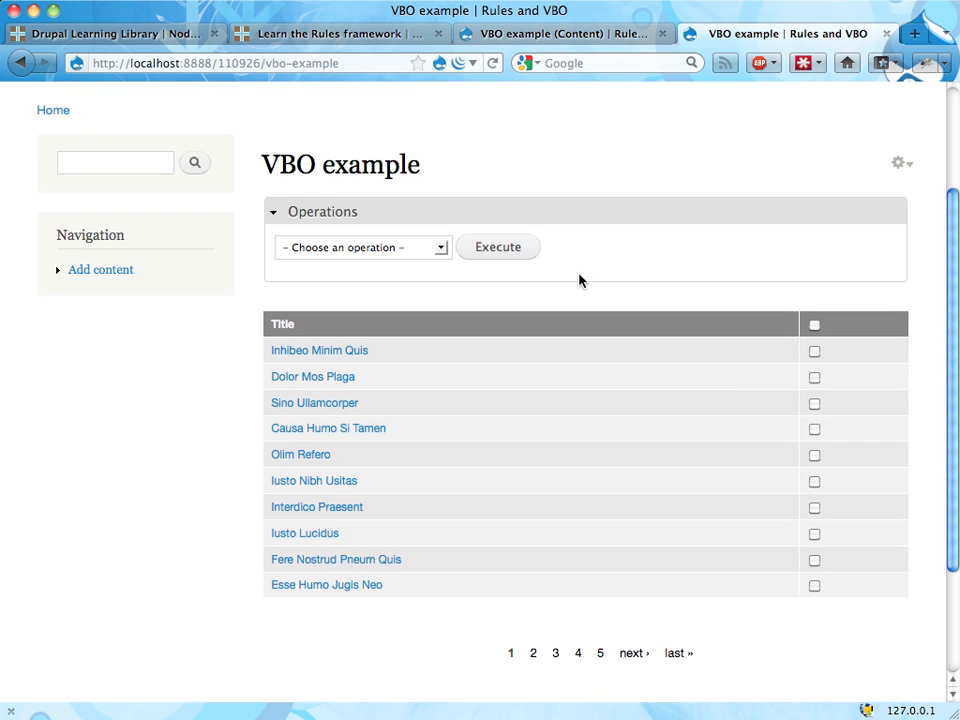
pyautogui.hotkey('ctrl', 'shift', 'Tab')
pyautogui.scroll(-3, 385, 305)
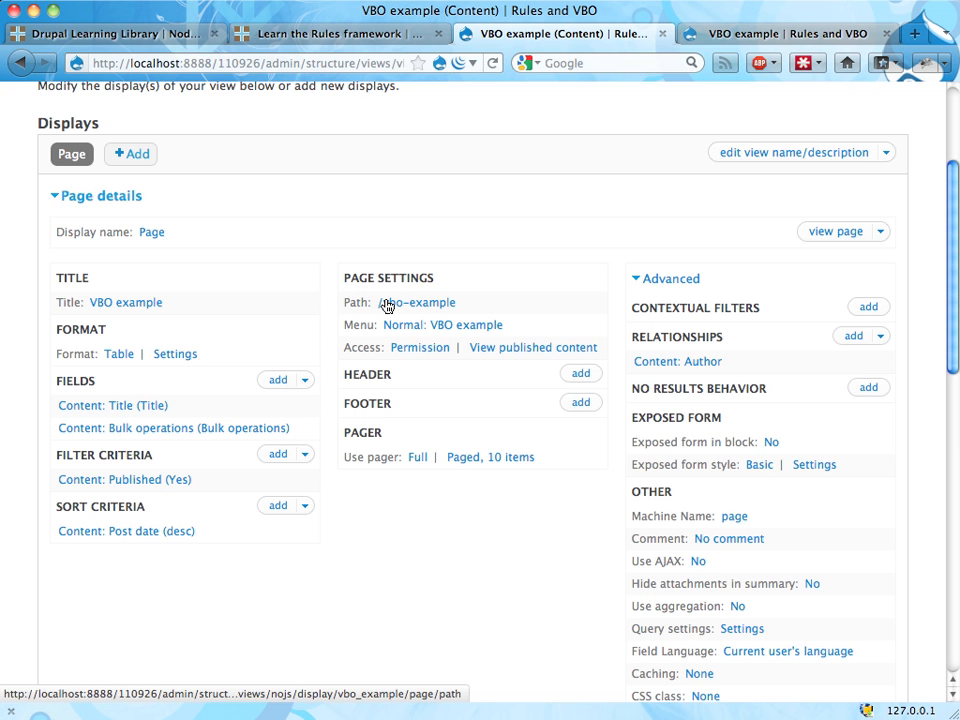
pyautogui.doubleClick(353, 348)
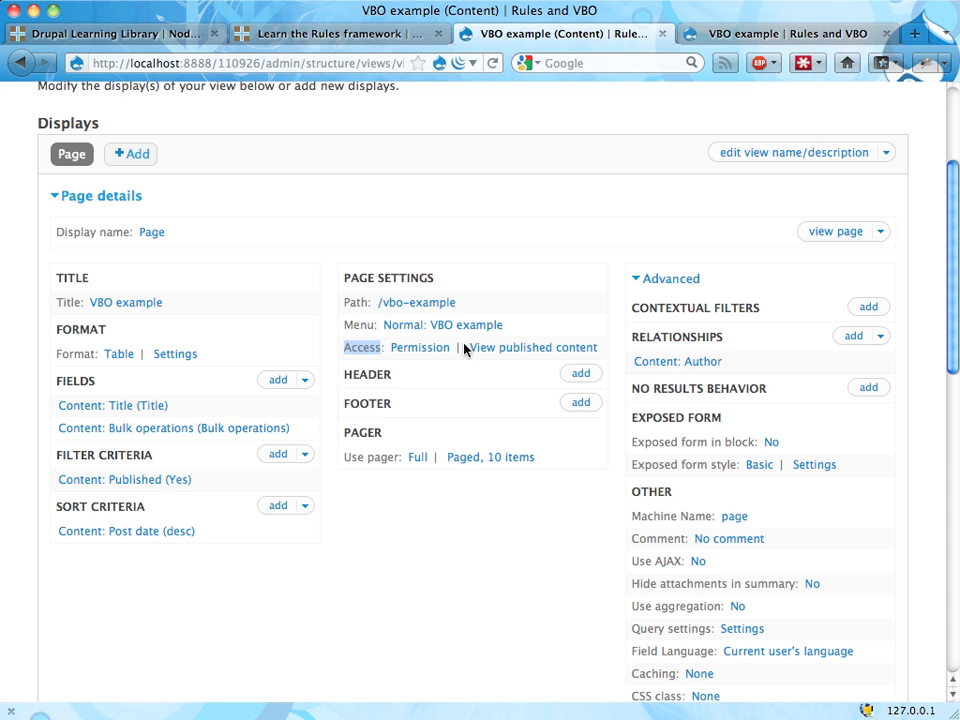
pyautogui.click(763, 36)
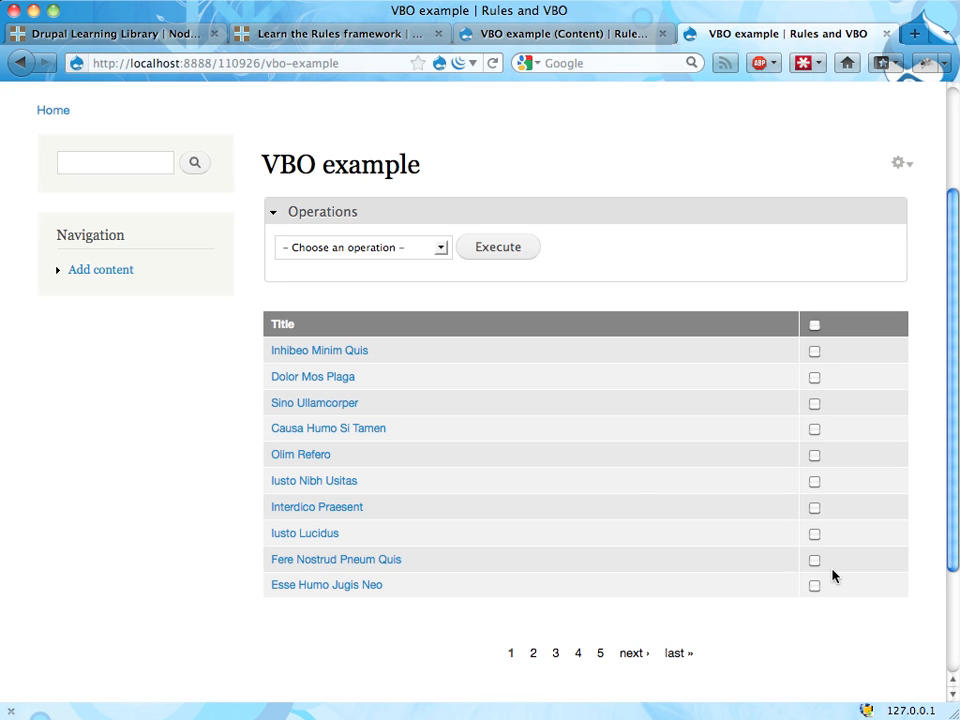
pyautogui.hotkey('ctrl', 'shift', 'Tab')
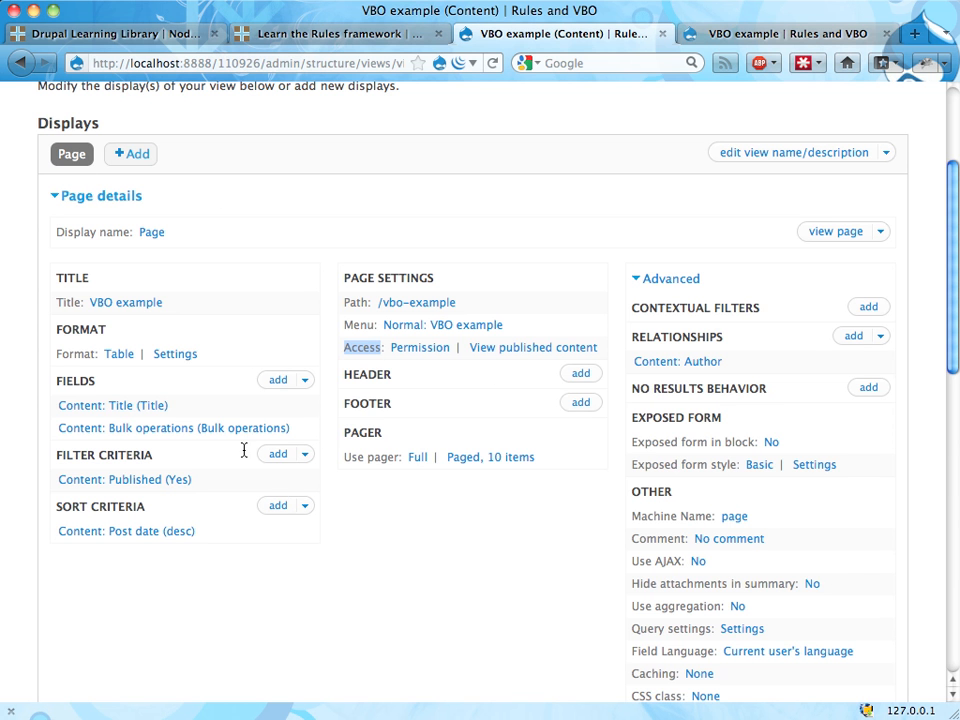
# Open the settings of the view's Content: Bulk operations field and review the choices for displaying operations
pyautogui.click(177, 436)
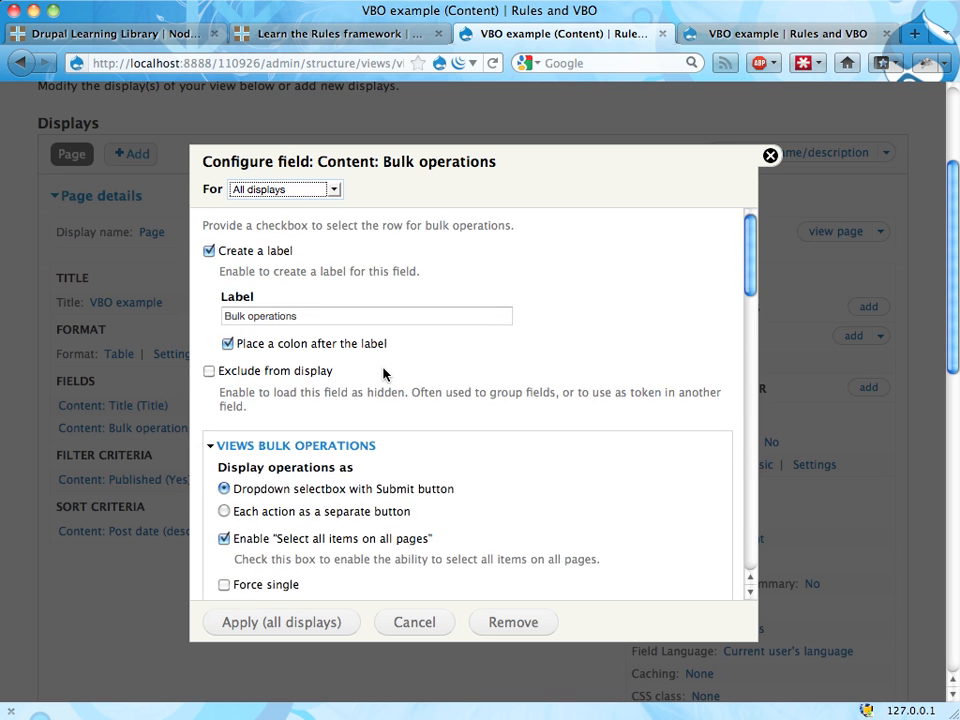
pyautogui.scroll(-5, 383, 374)
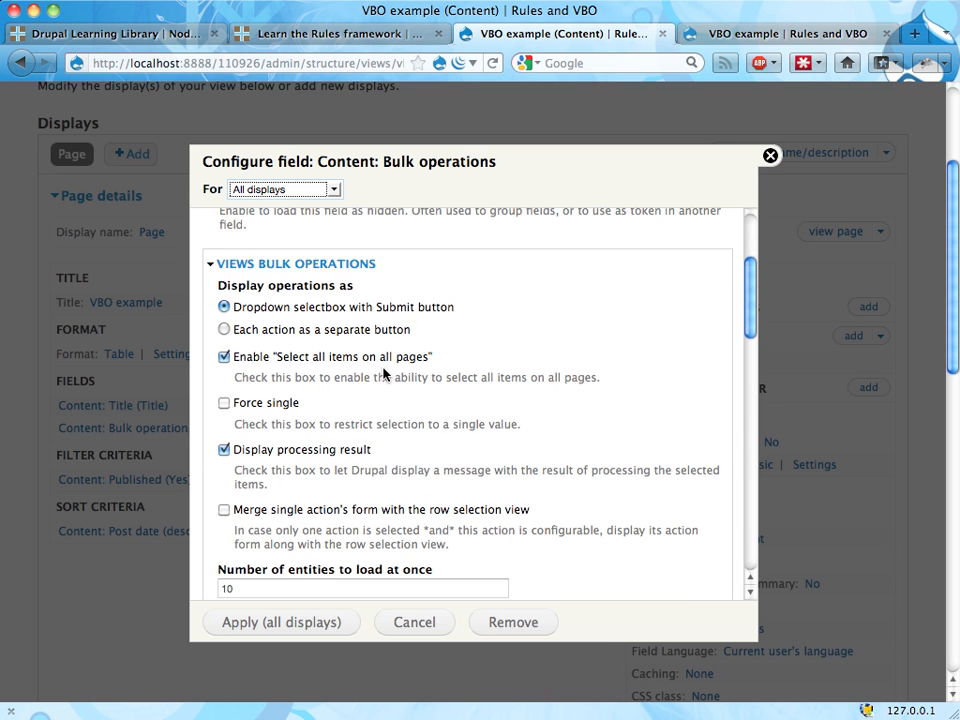
pyautogui.scroll(-2, 383, 374)
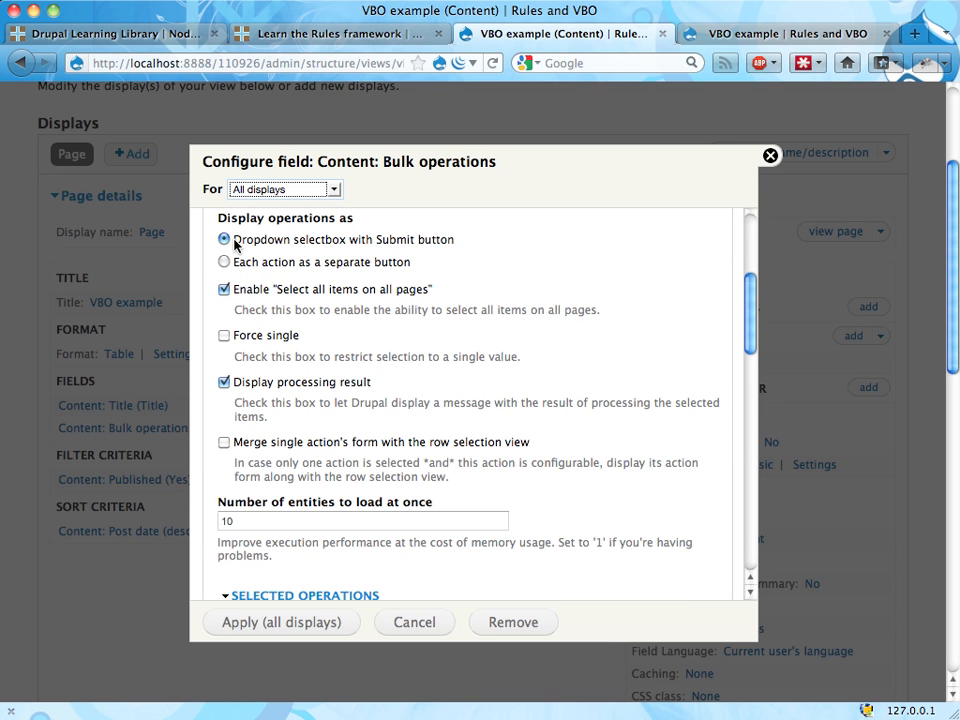
pyautogui.moveTo(236, 244); pyautogui.dragTo(461, 249)
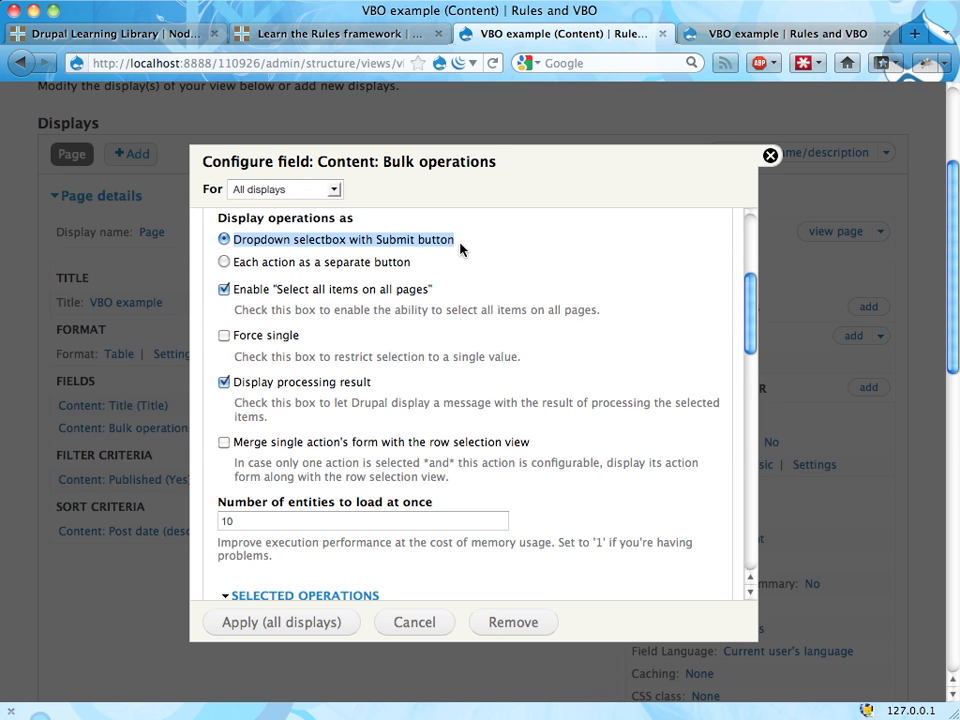
pyautogui.click(233, 265)
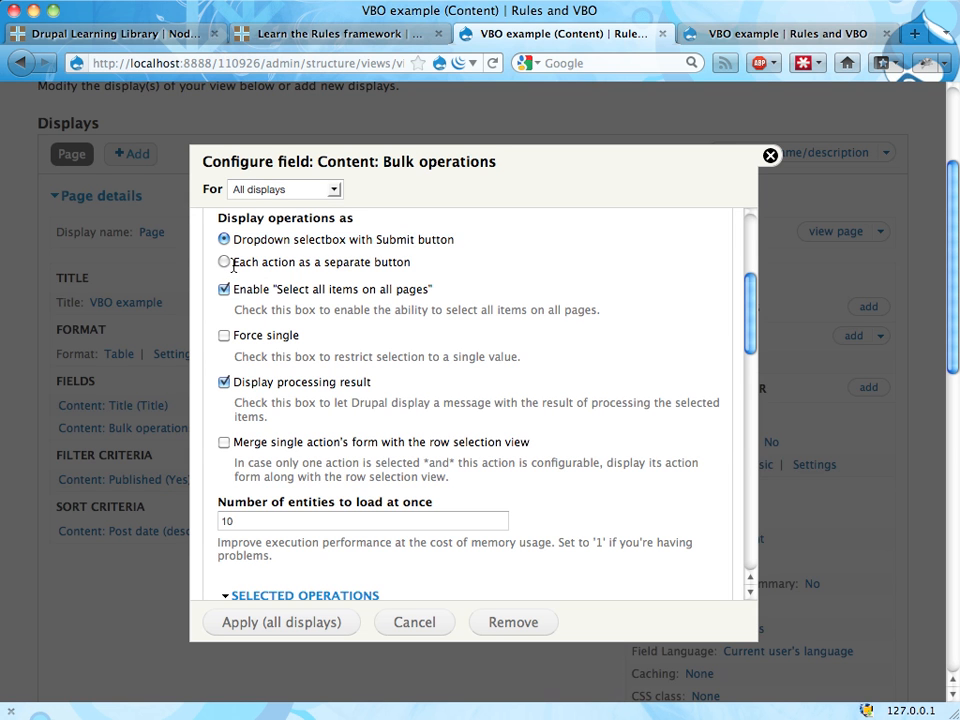
pyautogui.moveTo(233, 265); pyautogui.dragTo(426, 276)
# Check the operations list on the VBO example page, and set the Bulk operations field to display each action as a separate button
pyautogui.click(789, 36)
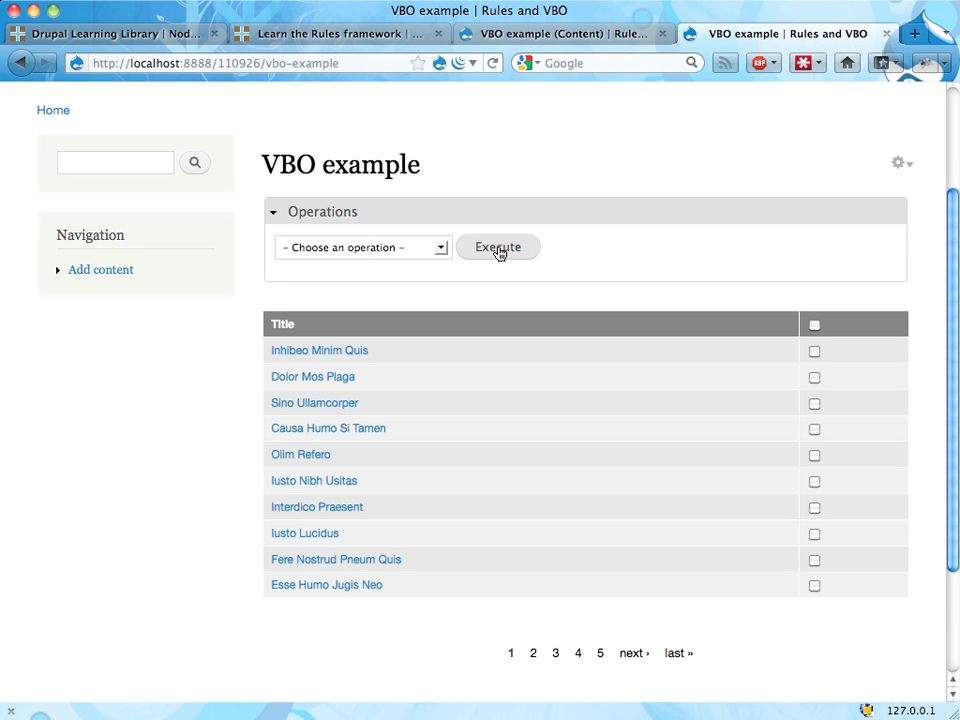
pyautogui.click(411, 248)
pyautogui.press('Down')
pyautogui.press('Down')
pyautogui.press('Escape')
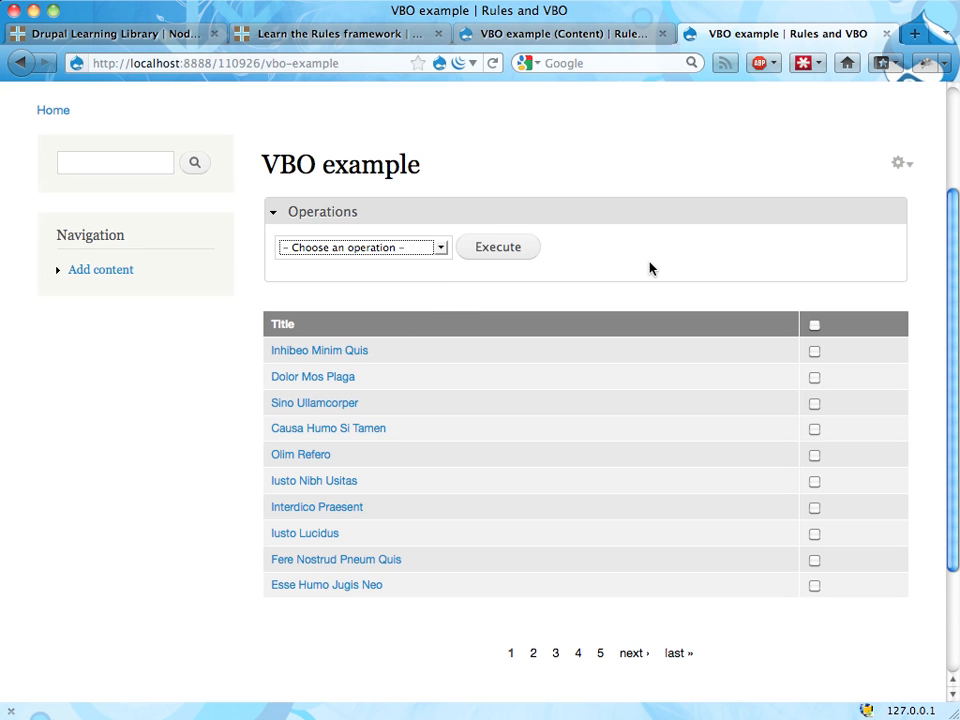
pyautogui.click(630, 260)
pyautogui.click(586, 37)
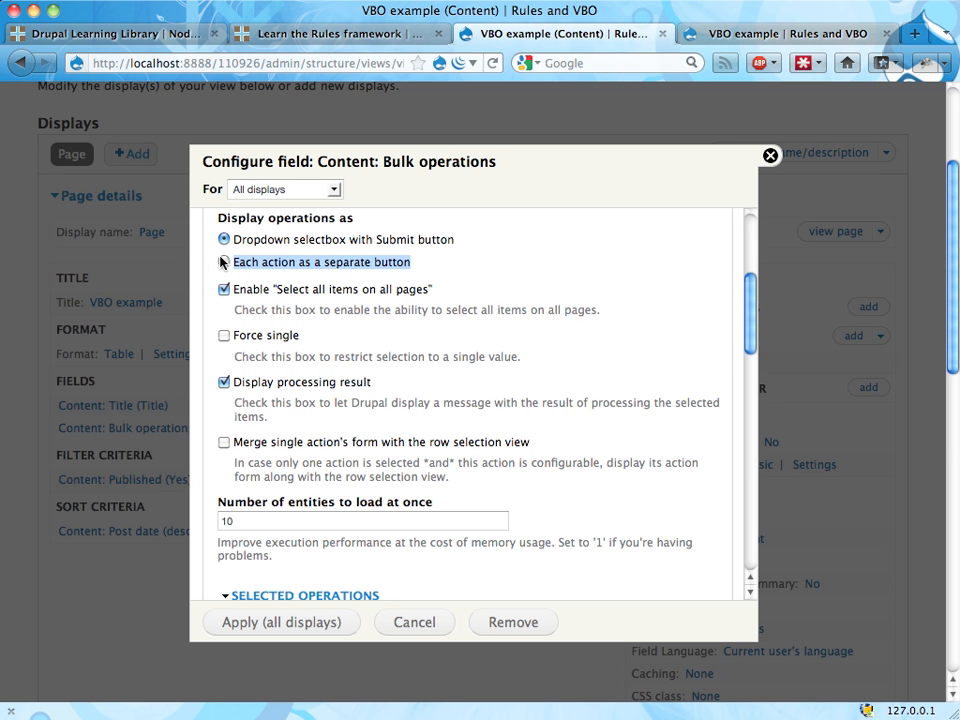
pyautogui.click(260, 267)
# Try selecting all 50 rows of the VBO example view, then restrict the selection to the 10 rows on this page
pyautogui.click(743, 38)
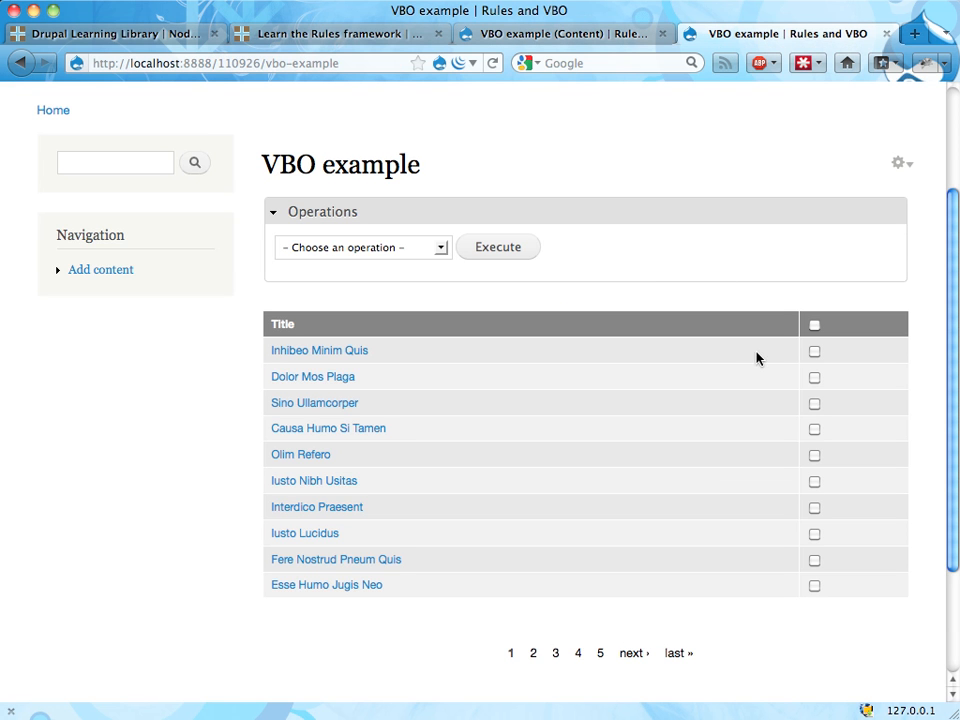
pyautogui.click(814, 325)
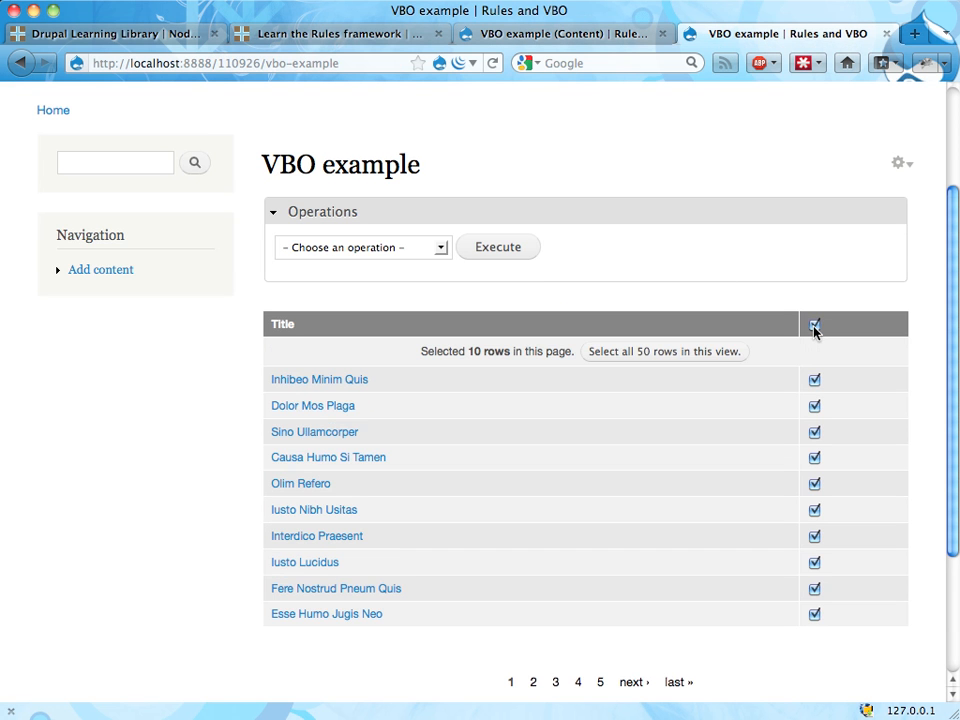
pyautogui.moveTo(450, 351); pyautogui.dragTo(512, 355)
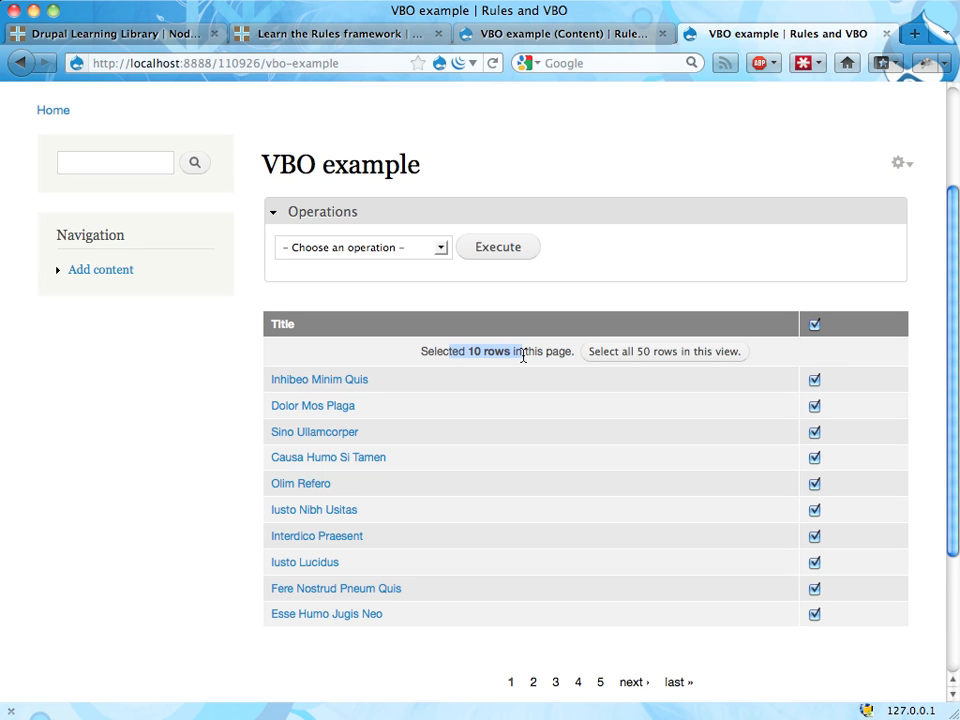
pyautogui.click(611, 359)
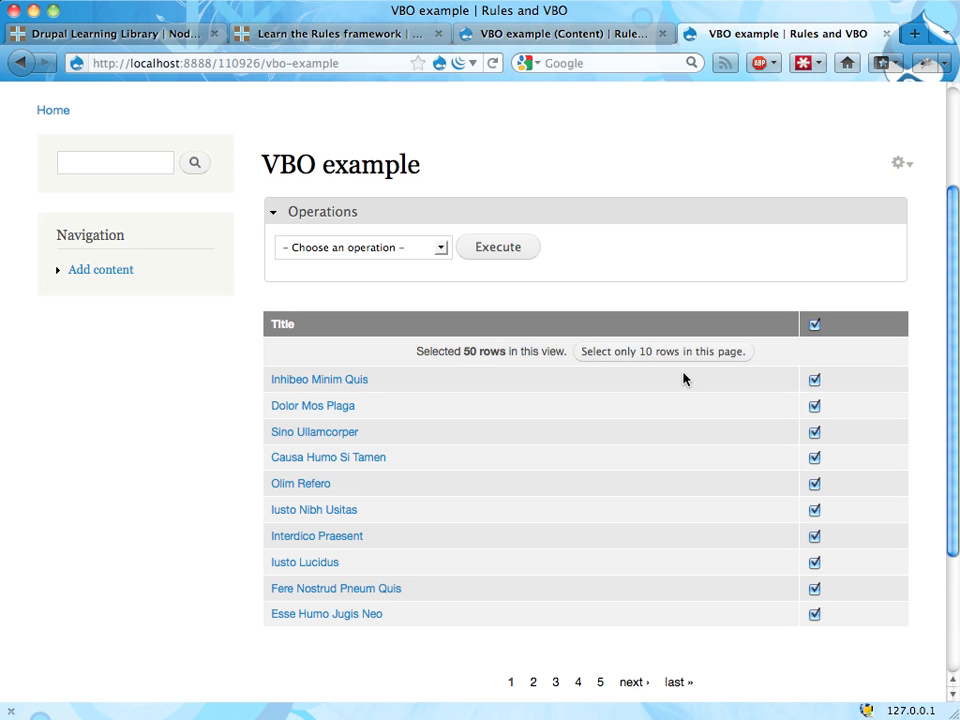
pyautogui.scroll(-3, 780, 542)
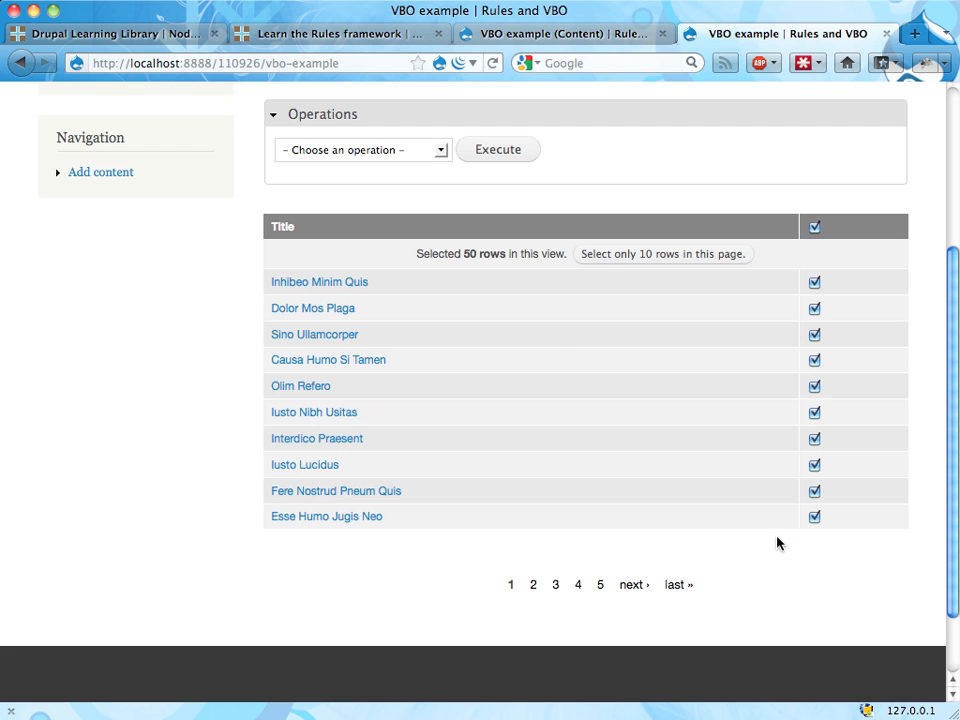
pyautogui.scroll(3, 741, 619)
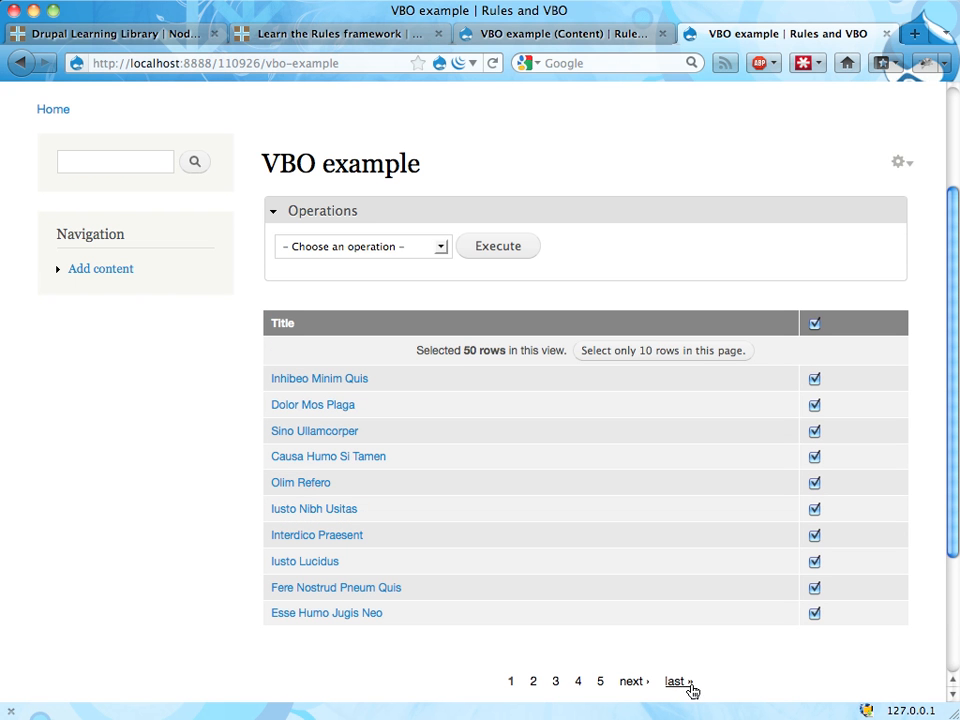
pyautogui.click(720, 358)
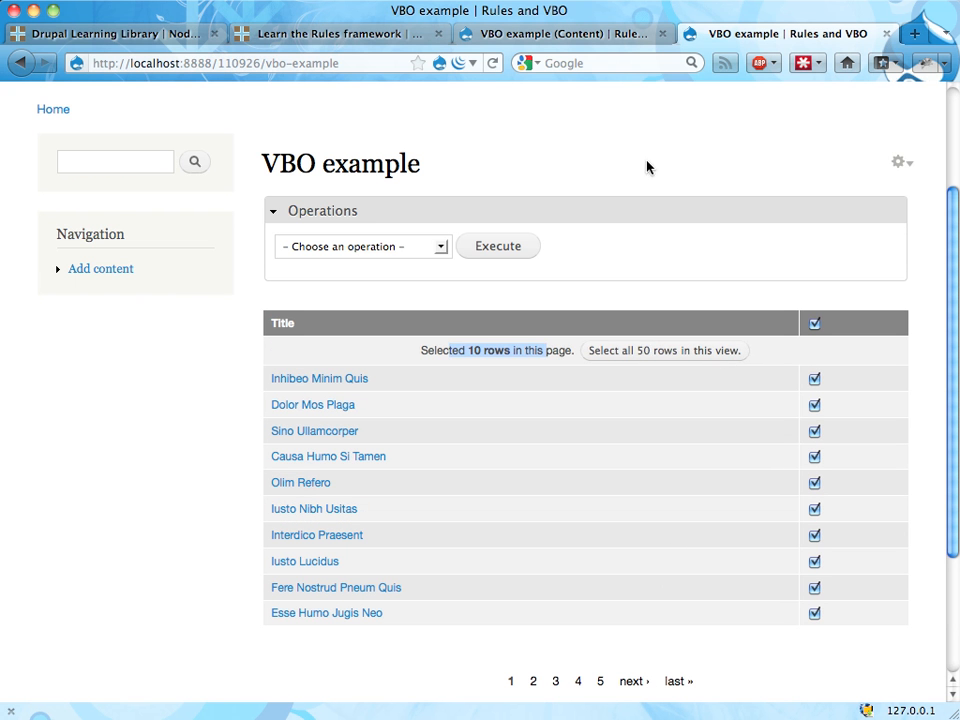
# Enable Force single in the Bulk operations field settings and review the Display processing result option
pyautogui.click(580, 33)
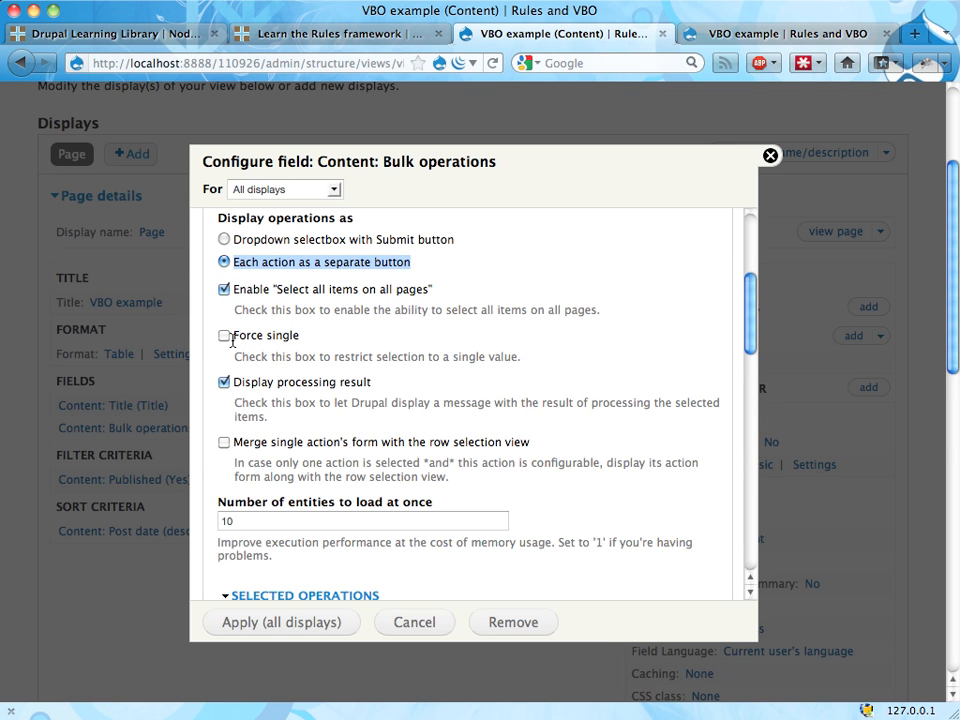
pyautogui.moveTo(235, 338); pyautogui.dragTo(298, 342)
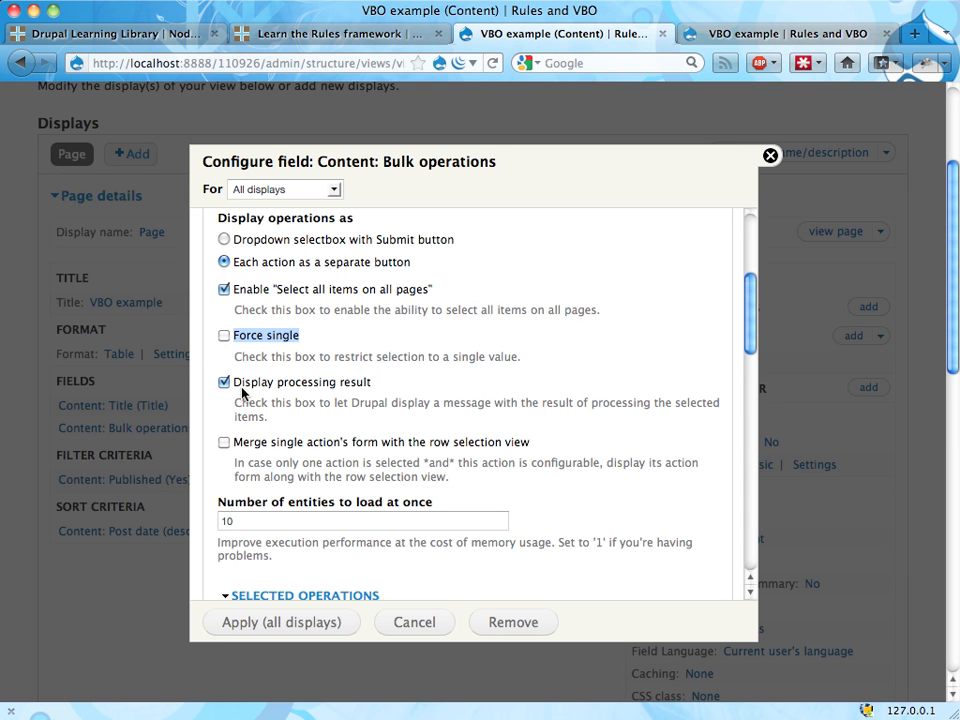
pyautogui.click(223, 337)
pyautogui.moveTo(234, 386); pyautogui.dragTo(396, 395)
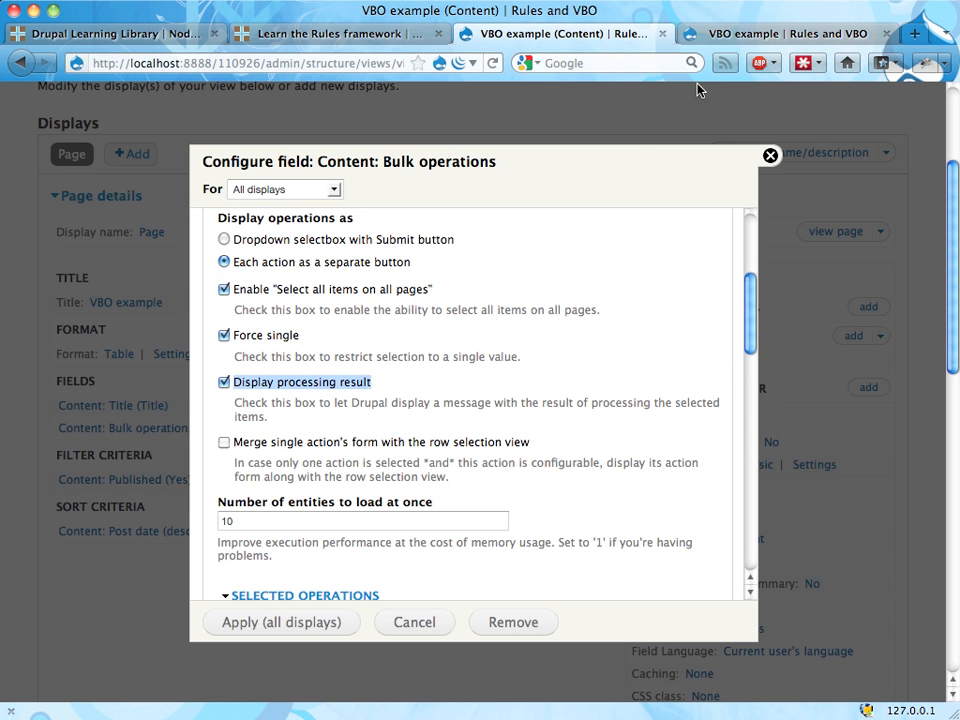
# Select only the Dolor Mos Plaga row on the VBO example page and execute Make content unsticky on it, confirming the operation
pyautogui.click(740, 36)
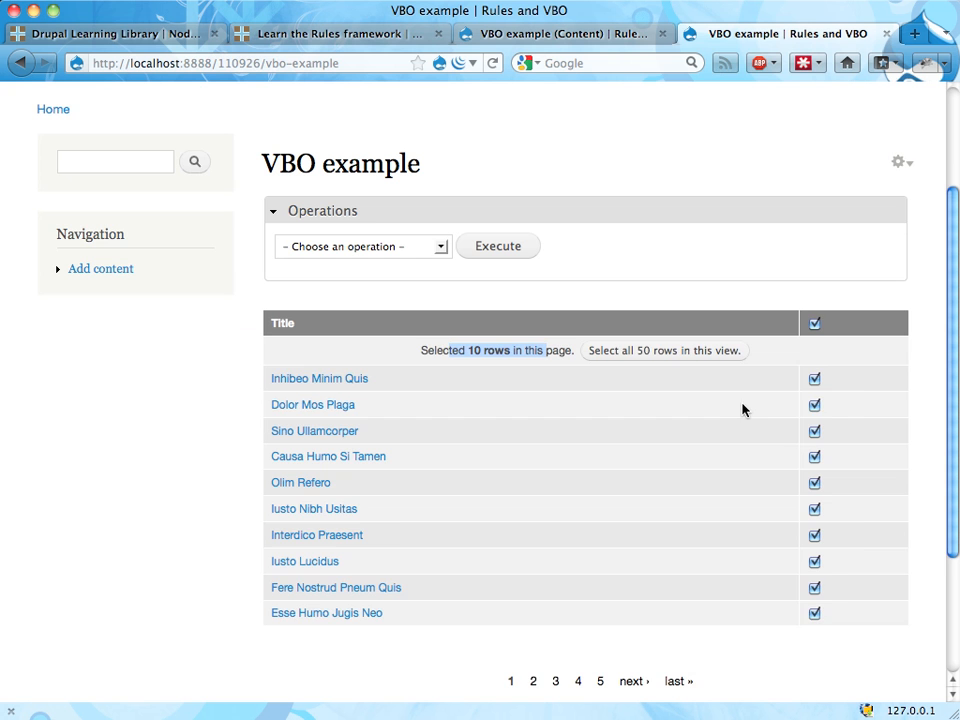
pyautogui.click(813, 405)
pyautogui.click(815, 326)
pyautogui.click(815, 325)
pyautogui.click(814, 376)
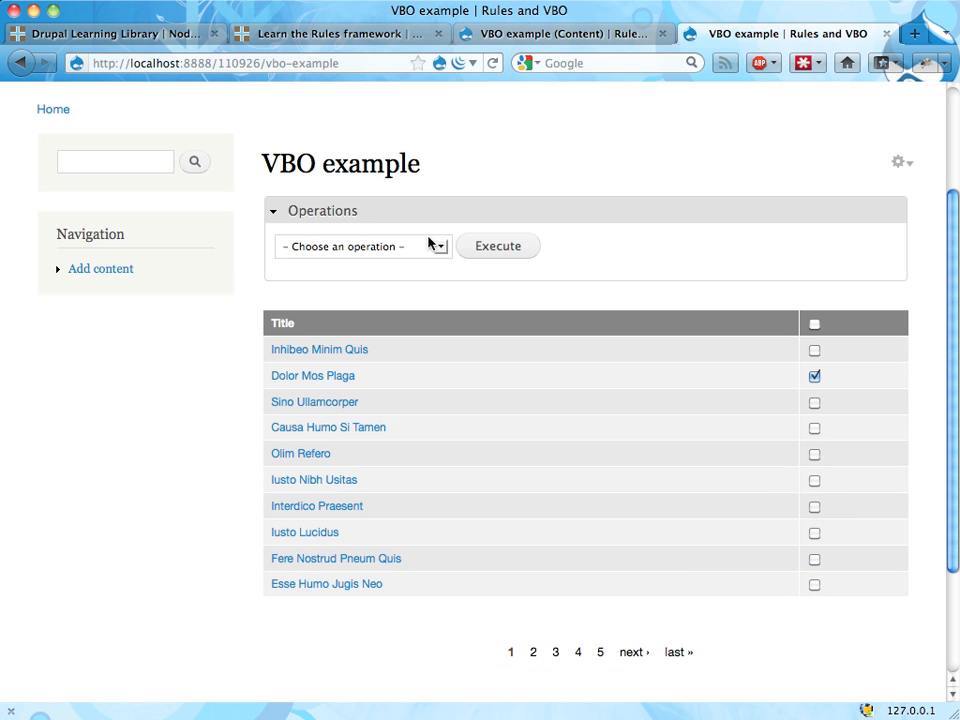
pyautogui.click(410, 250)
pyautogui.click(390, 304)
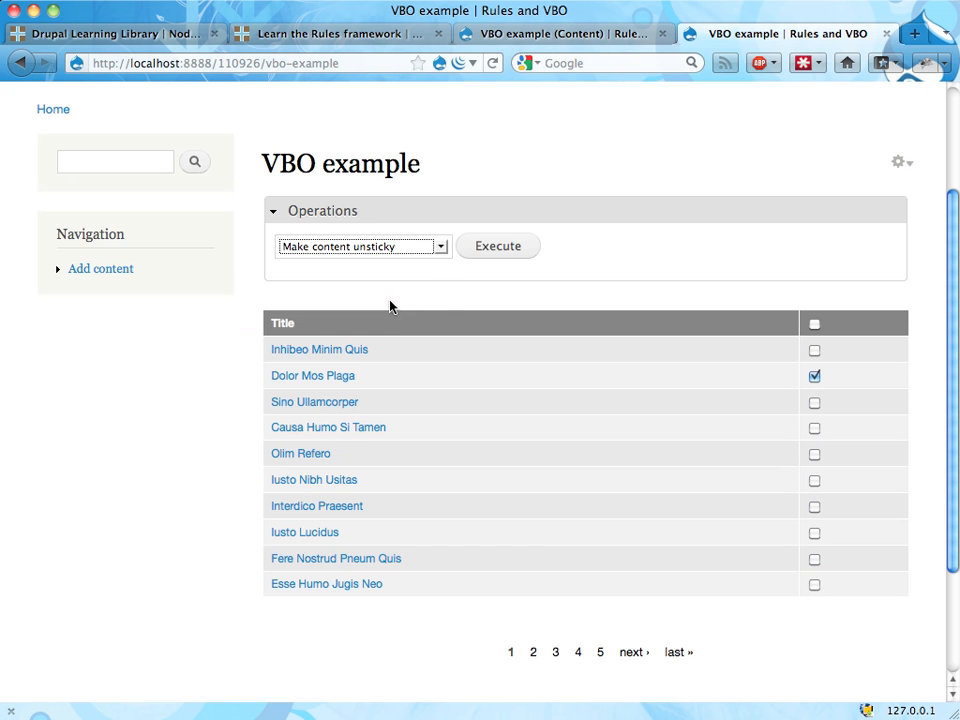
pyautogui.click(496, 247)
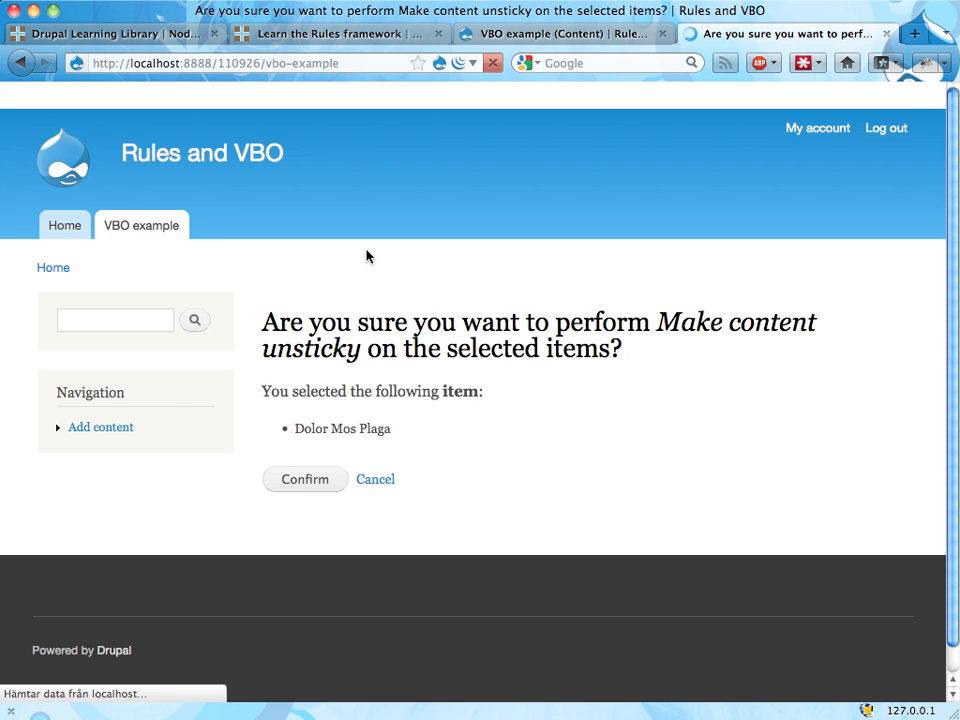
pyautogui.click(298, 482)
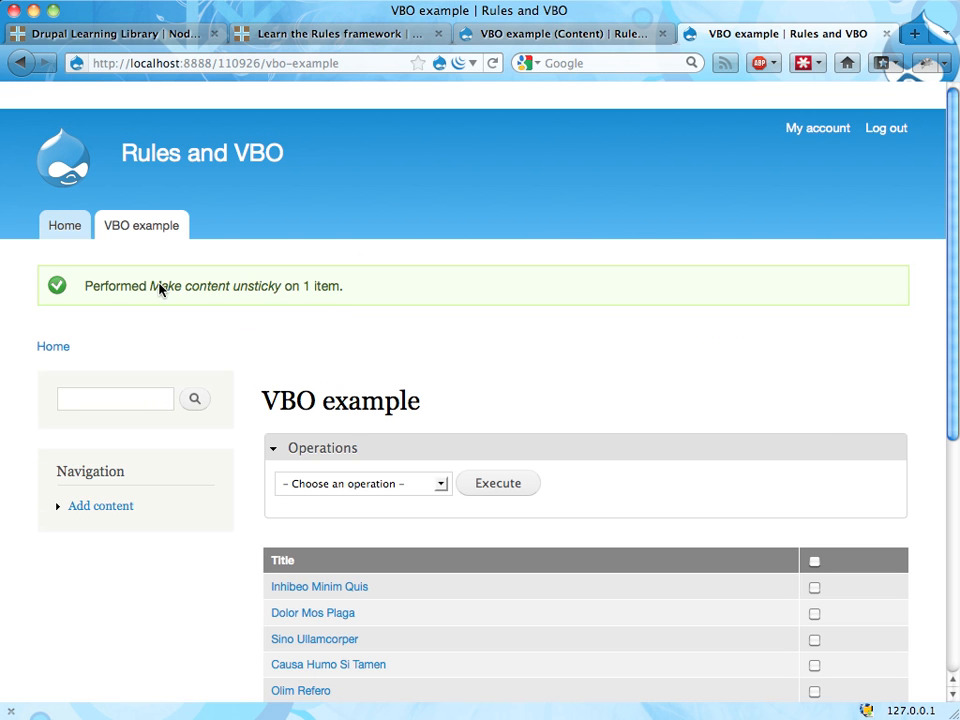
pyautogui.tripleClick(139, 285)
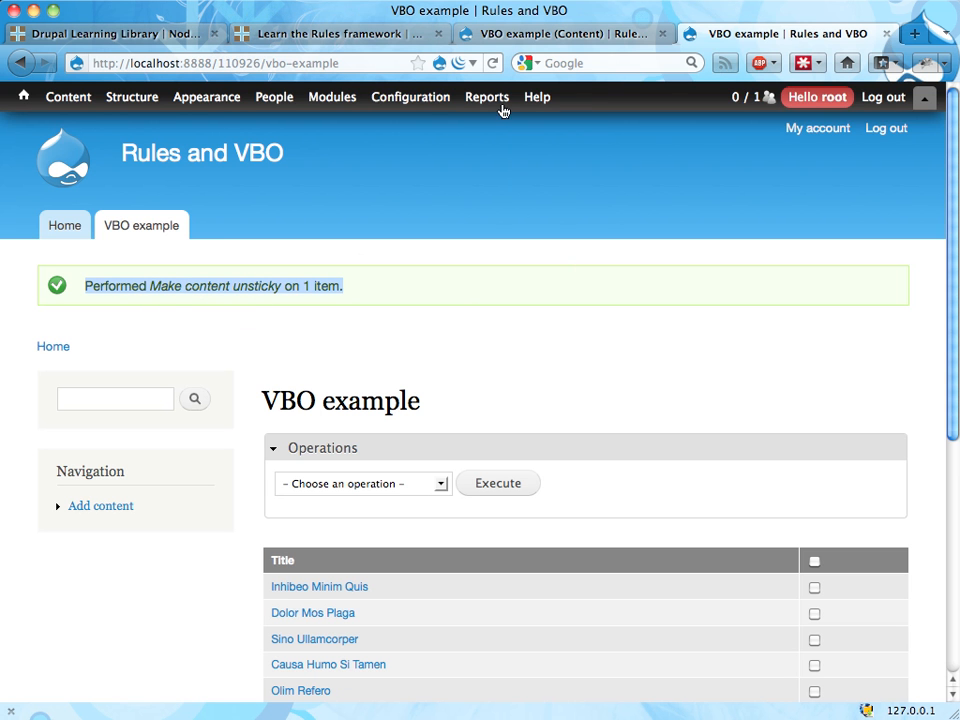
# Review the option for merging a single action's form, then view the Change the author of content parameters for Sino Ullamcorper and go back without applying
pyautogui.click(530, 38)
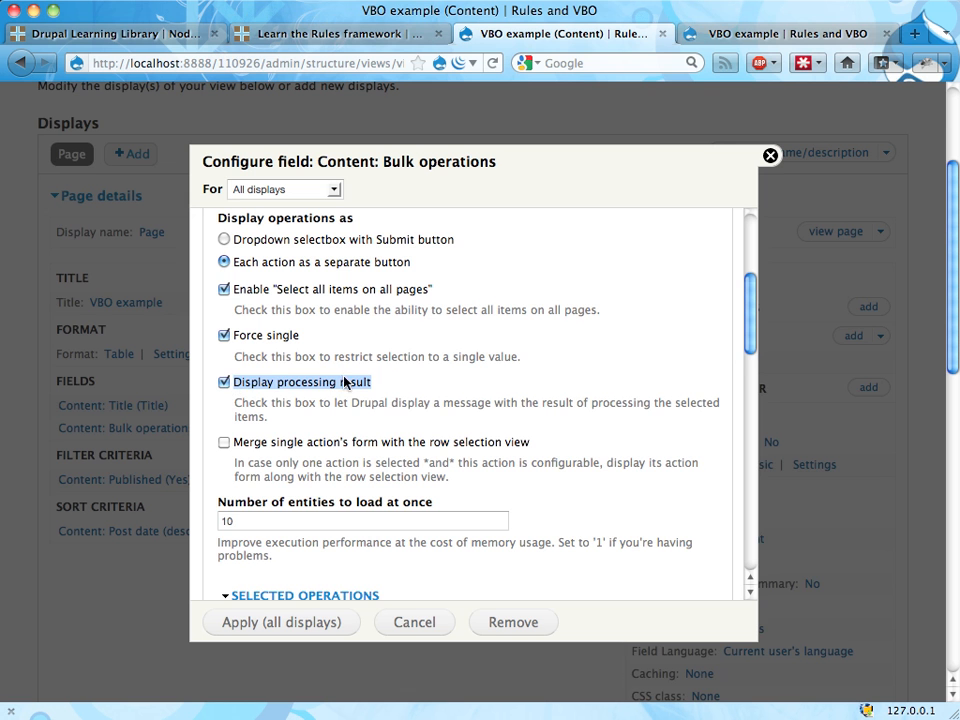
pyautogui.scroll(-2, 440, 400)
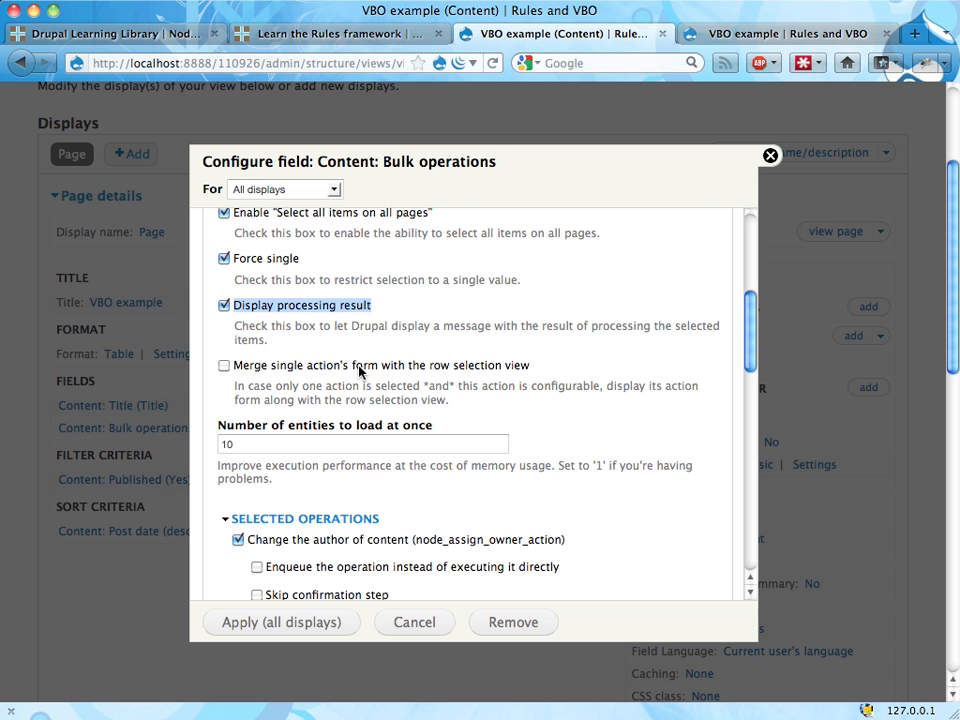
pyautogui.click(754, 31)
pyautogui.click(413, 487)
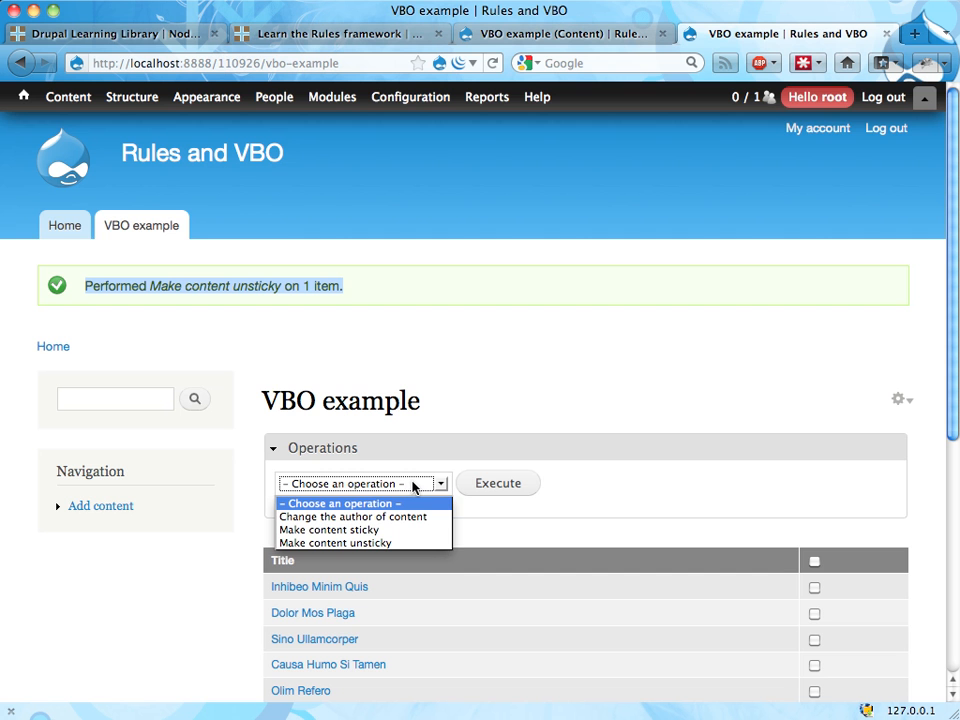
pyautogui.click(393, 518)
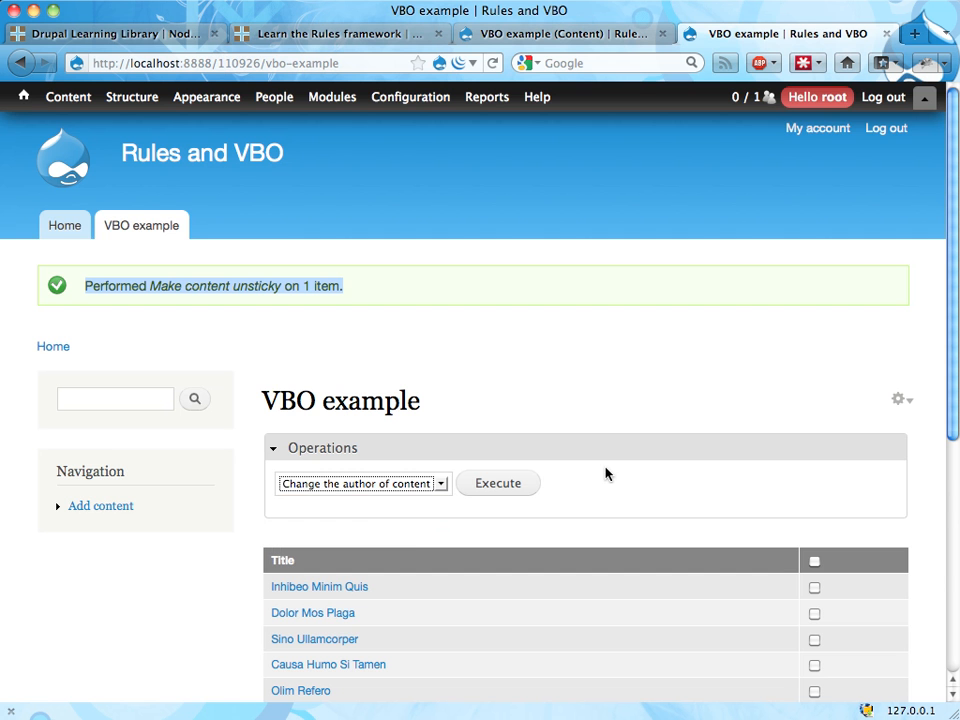
pyautogui.scroll(-5, 606, 471)
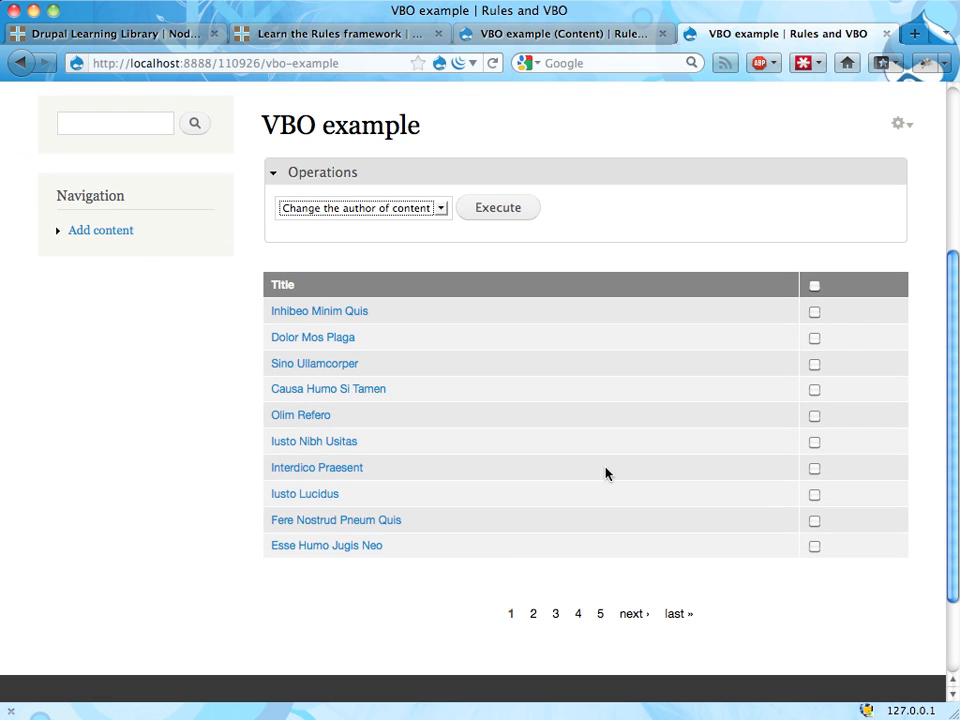
pyautogui.click(814, 364)
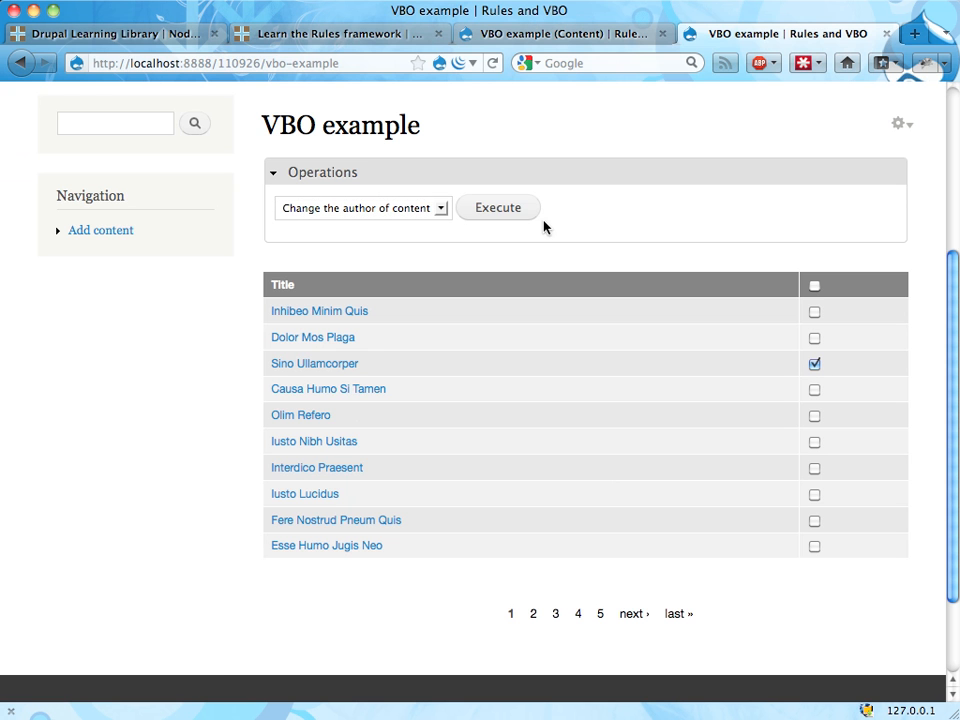
pyautogui.click(499, 208)
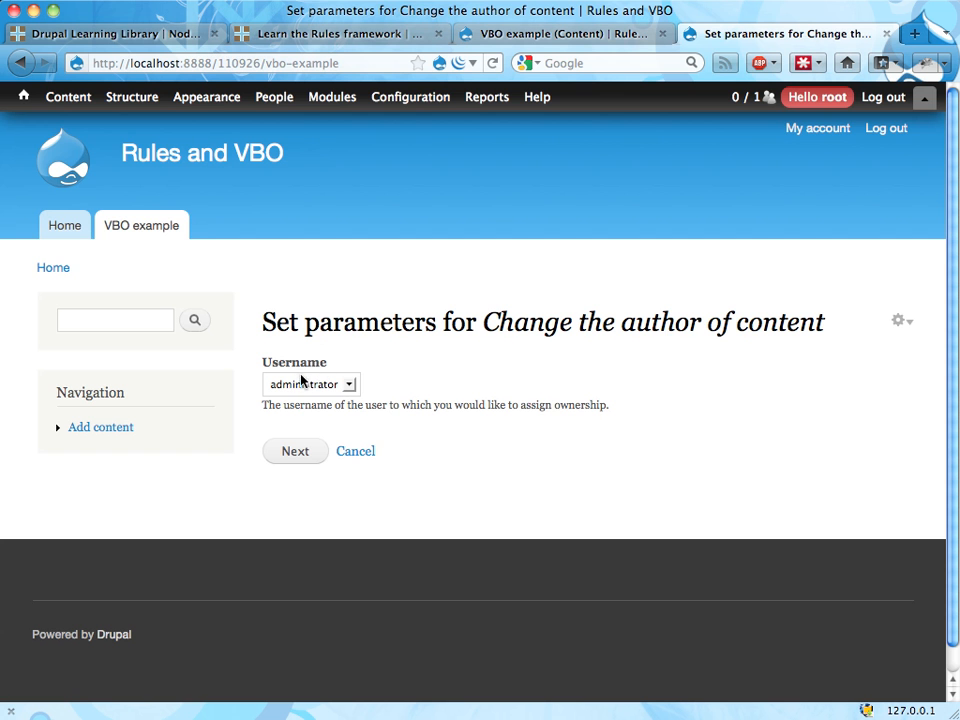
pyautogui.click(20, 60)
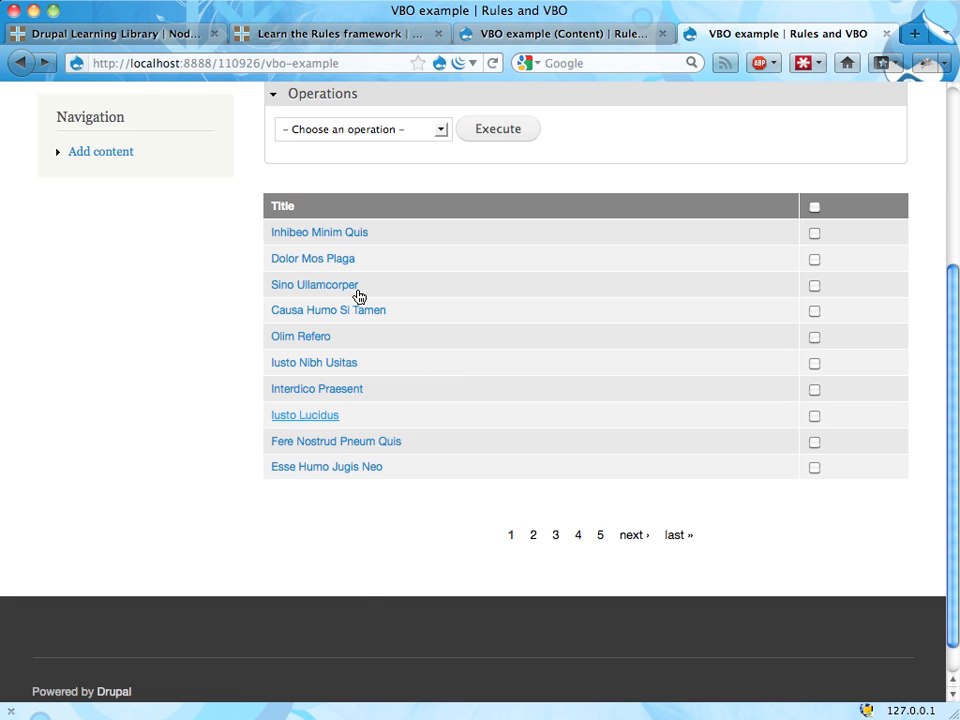
# Examine the single action's form merging option and the Number of entities to load at once setting in the Bulk operations field
pyautogui.click(531, 36)
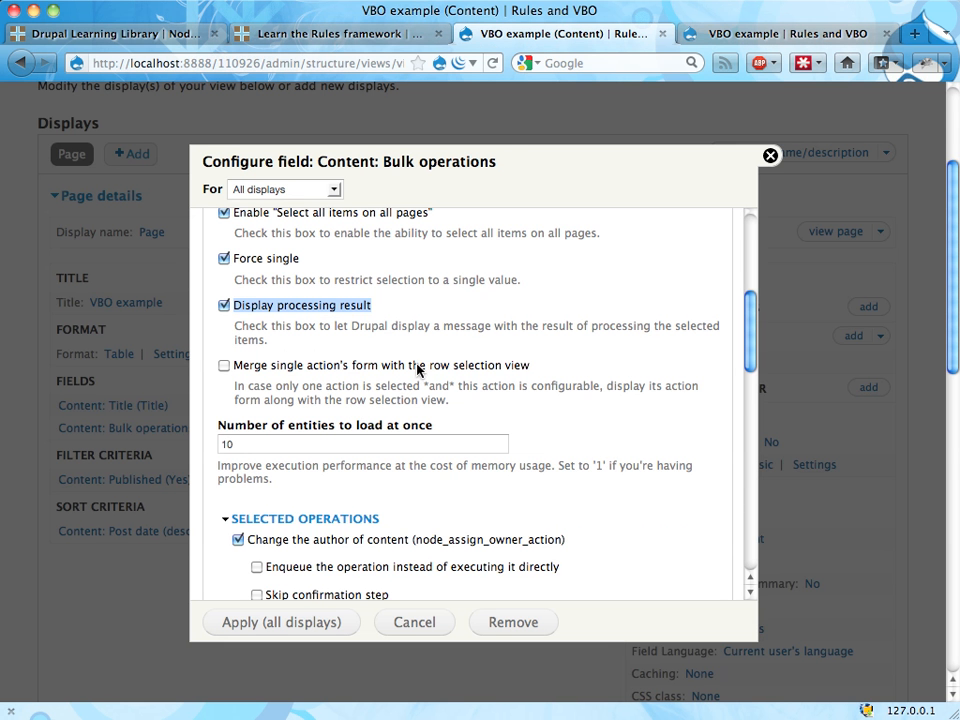
pyautogui.scroll(-5, 508, 392)
pyautogui.scroll(-1, 508, 397)
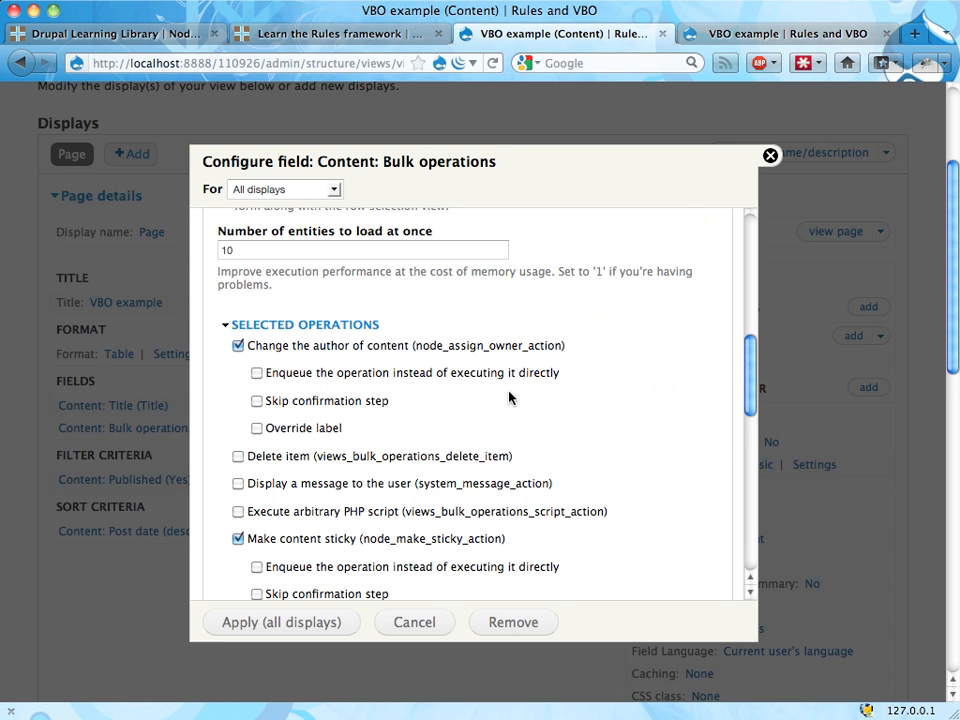
pyautogui.scroll(1, 510, 398)
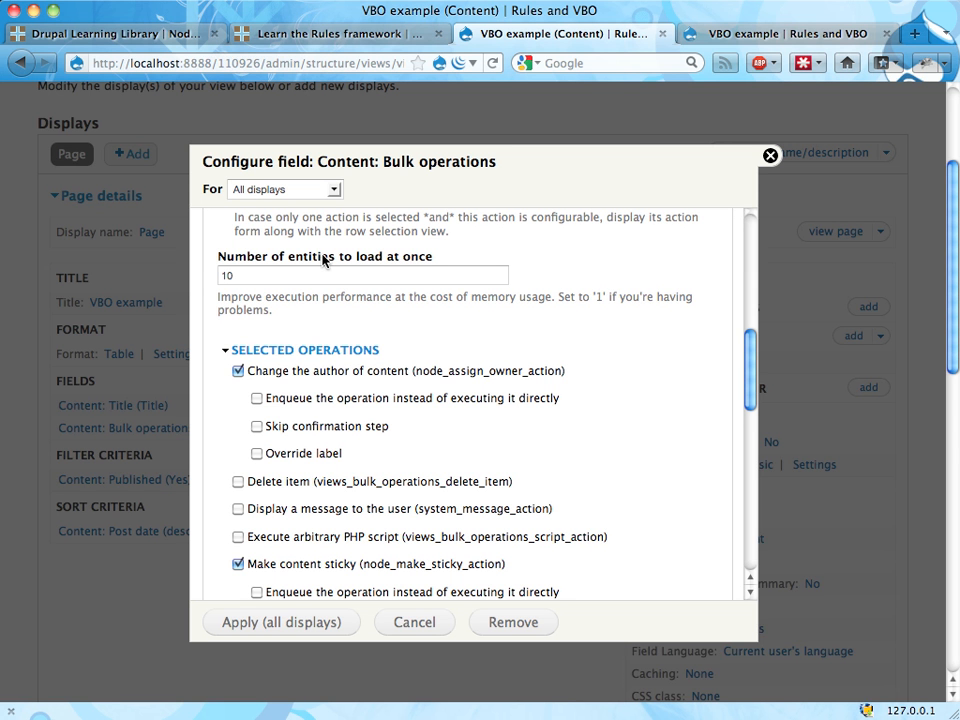
pyautogui.moveTo(246, 275); pyautogui.dragTo(208, 278)
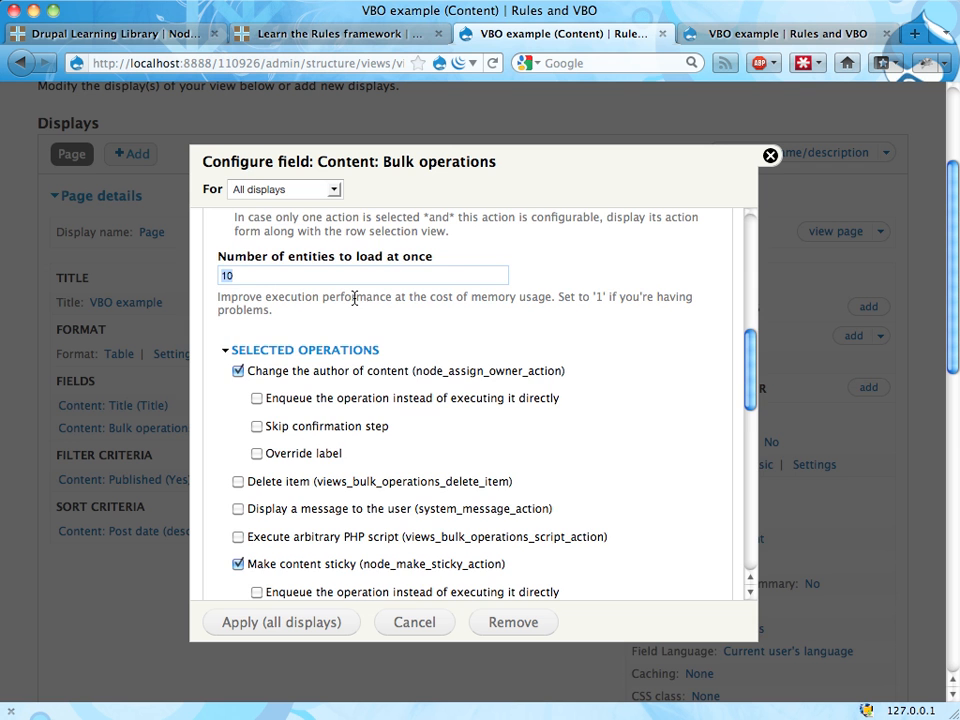
# Try enqueueing Change the author of content instead of executing it directly, check the number of entities to load, and turn enqueueing off again
pyautogui.scroll(-3, 422, 394)
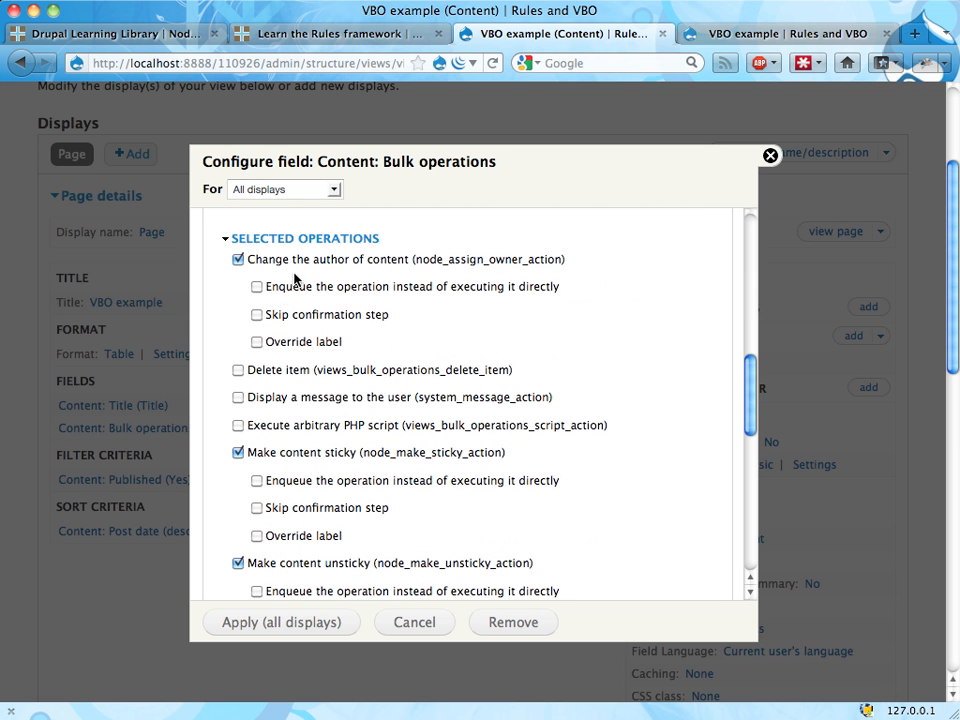
pyautogui.moveTo(268, 288); pyautogui.dragTo(519, 345)
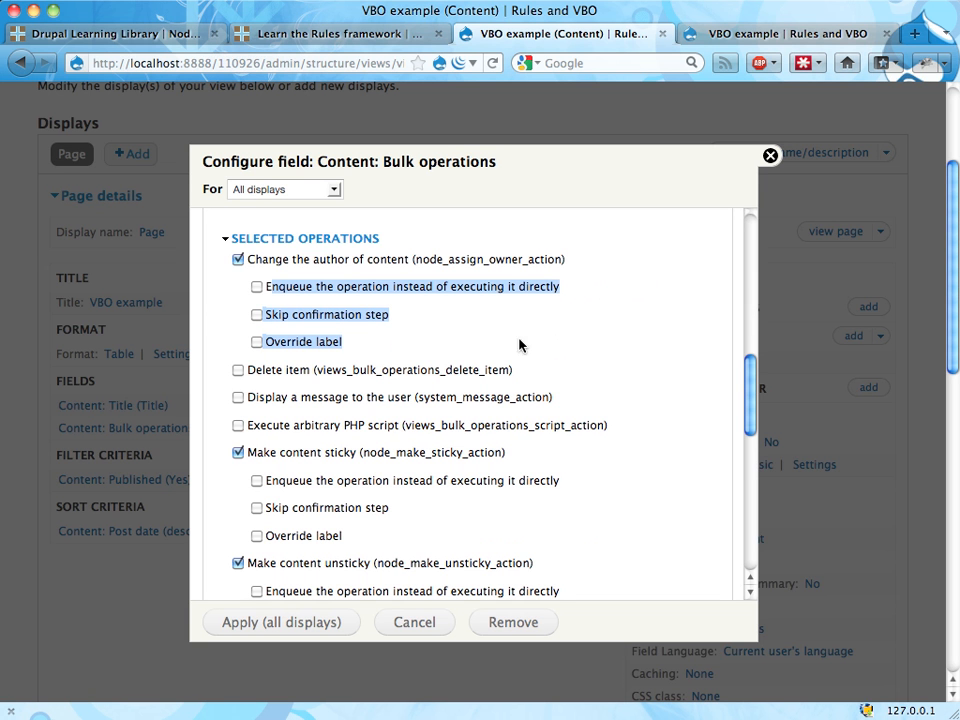
pyautogui.click(369, 289)
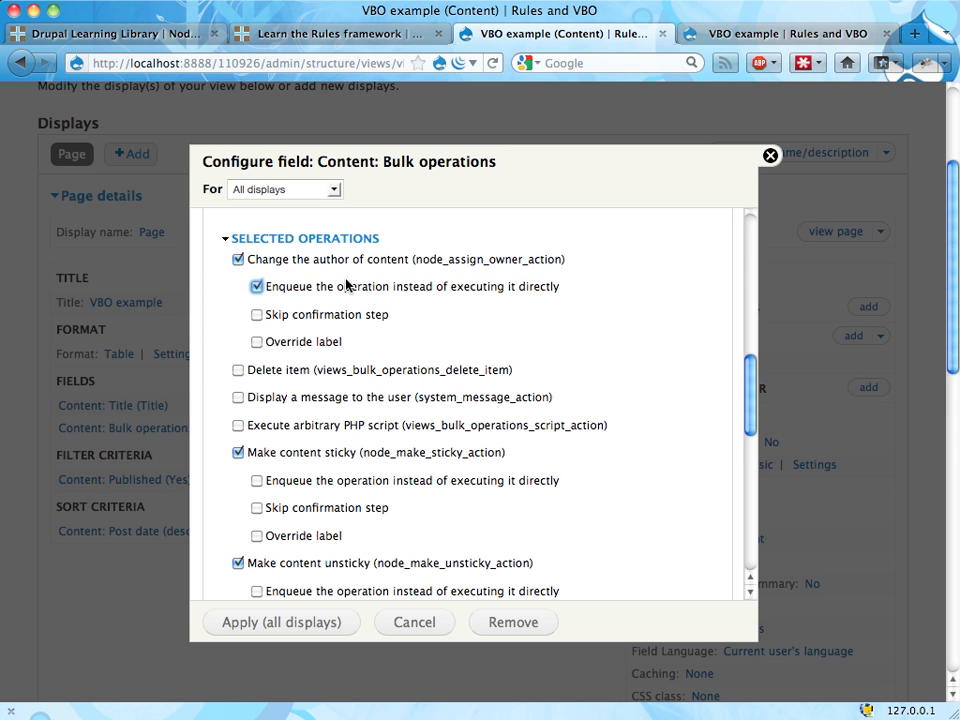
pyautogui.scroll(5, 258, 290)
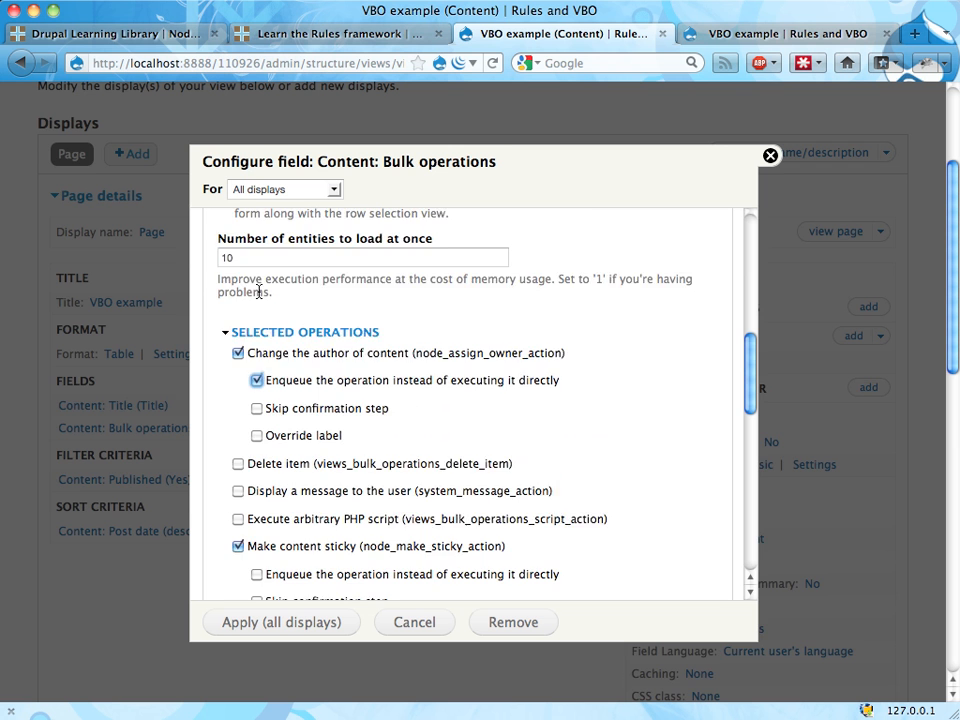
pyautogui.moveTo(246, 316); pyautogui.dragTo(219, 315)
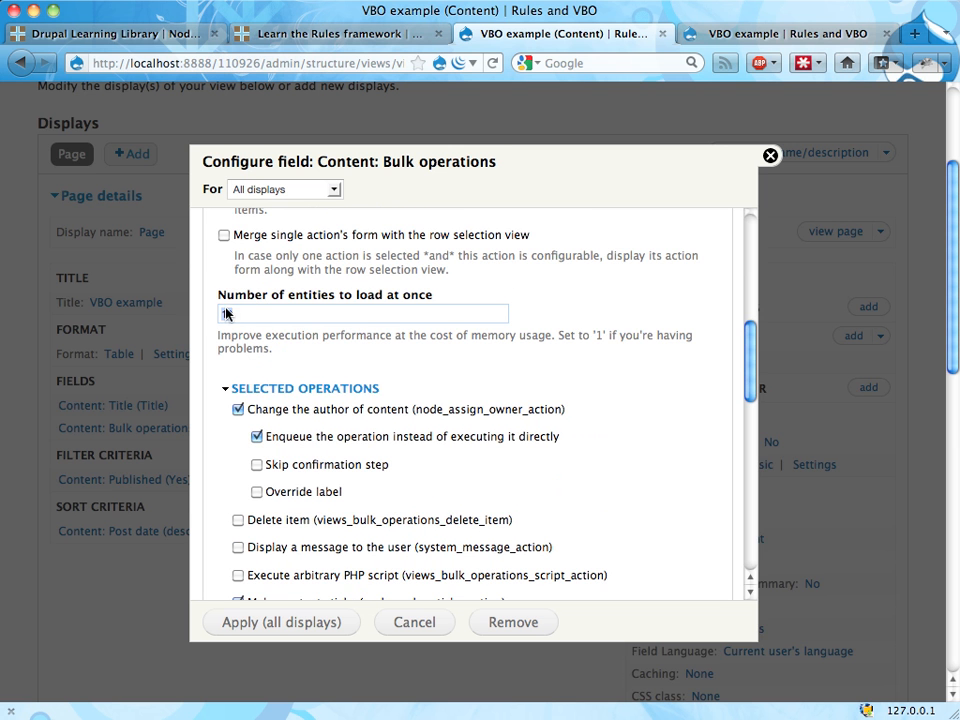
pyautogui.click(257, 436)
# Try the Skip confirmation step option for Change the author of content, and turn it off again
pyautogui.click(256, 465)
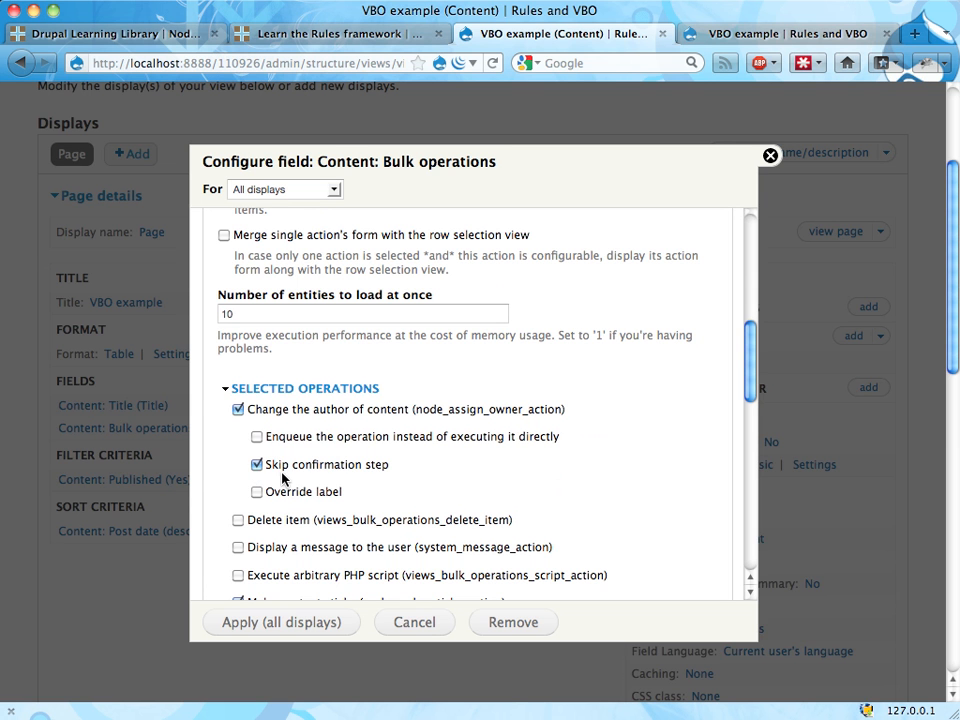
pyautogui.moveTo(267, 466); pyautogui.dragTo(405, 471)
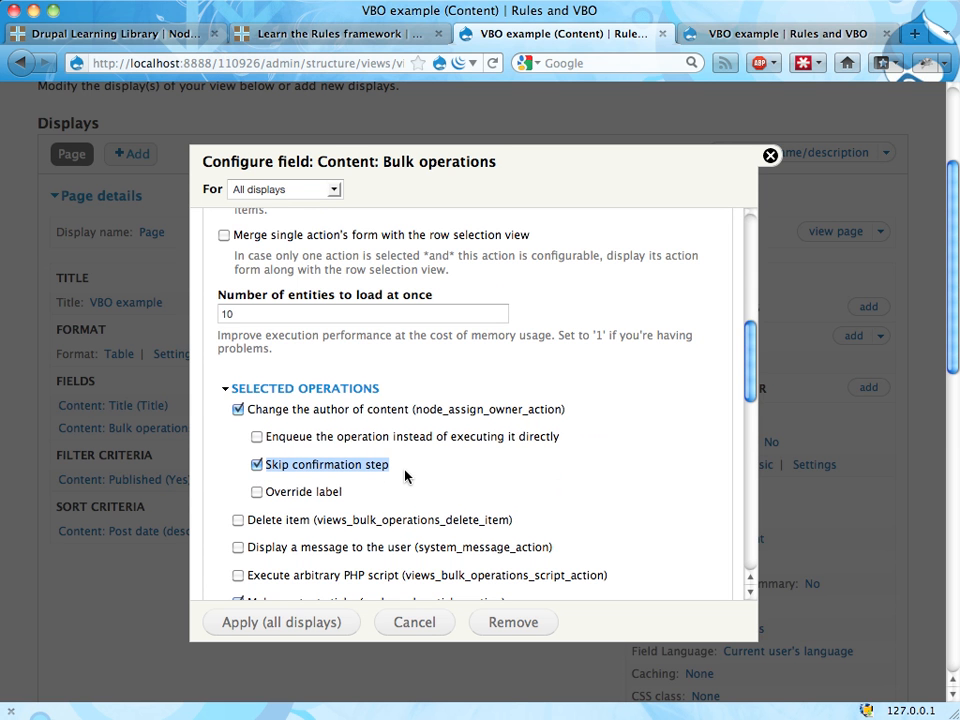
pyautogui.click(256, 465)
# Try Override label for Change the author of content, check the operation labels on the VBO example page, and turn the override off again
pyautogui.click(305, 492)
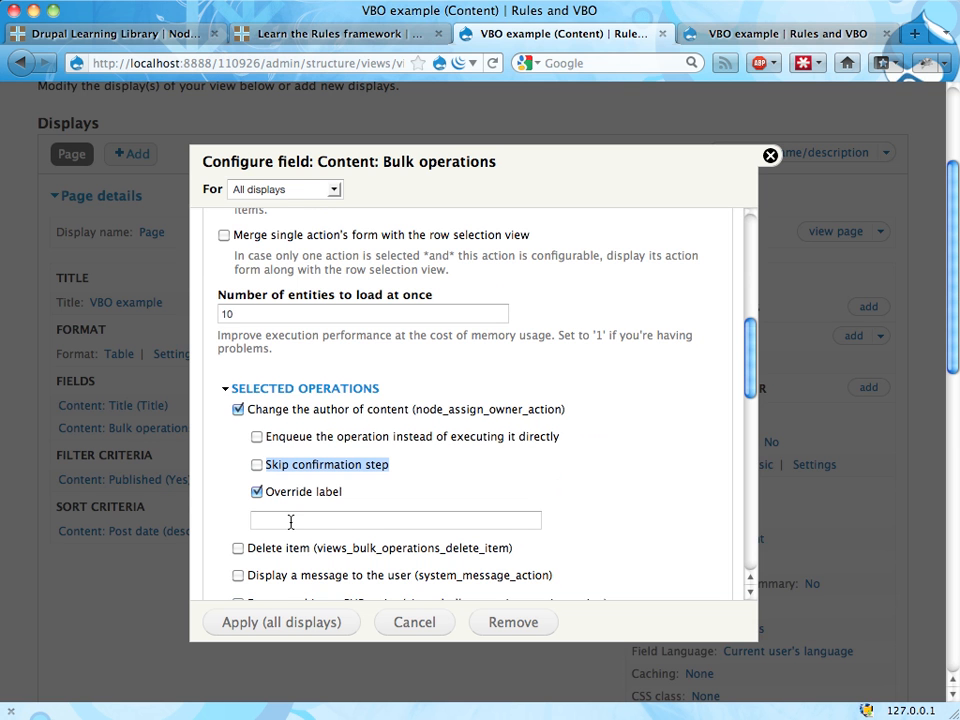
pyautogui.click(757, 36)
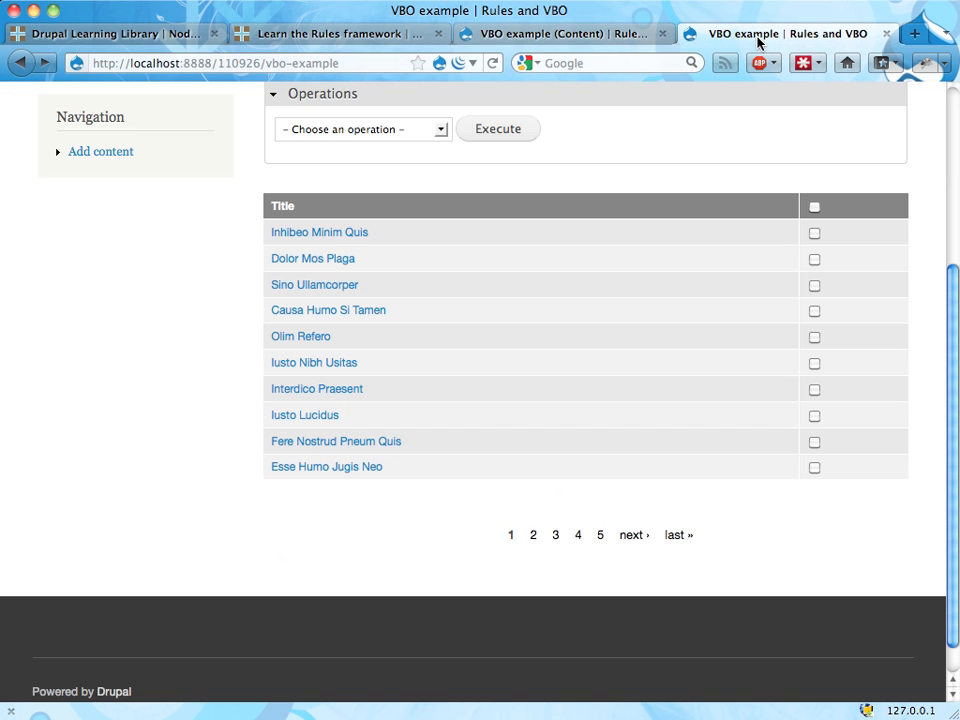
pyautogui.click(445, 129)
pyautogui.press('Escape')
pyautogui.press('Down')
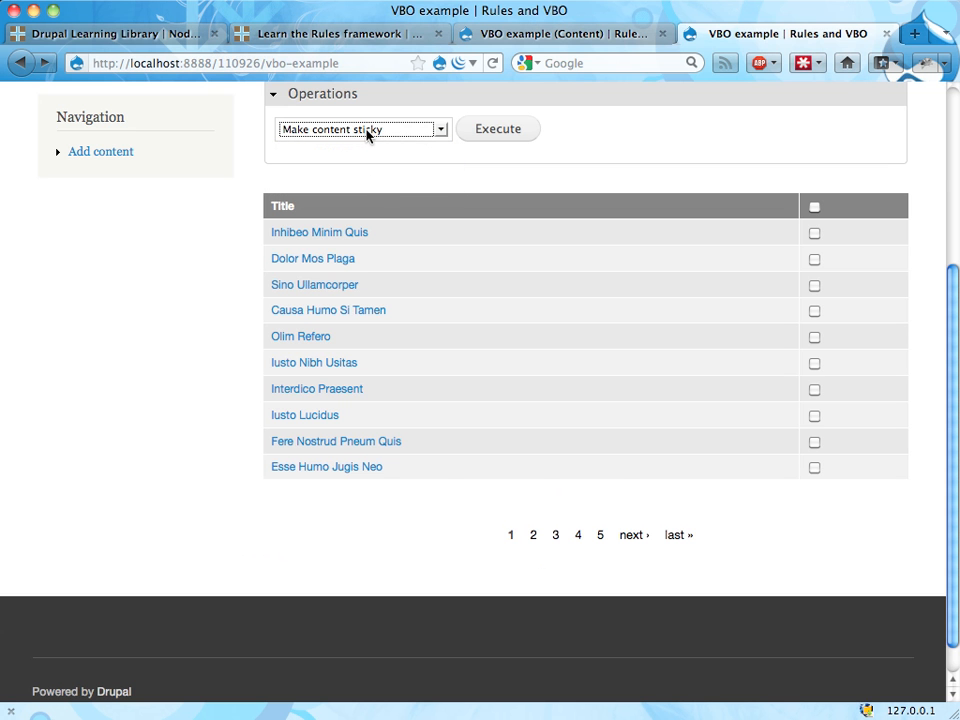
pyautogui.click(553, 36)
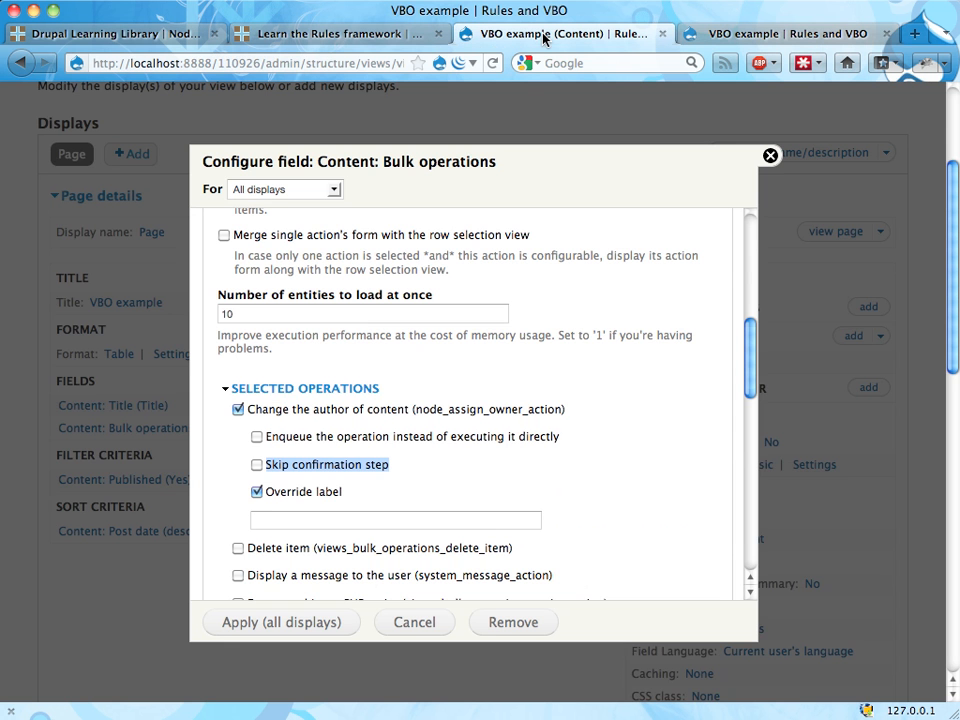
pyautogui.click(256, 491)
# Examine the selected operations, especially Display a message to the user, and compare them with the operations on the VBO example page
pyautogui.scroll(-4, 416, 452)
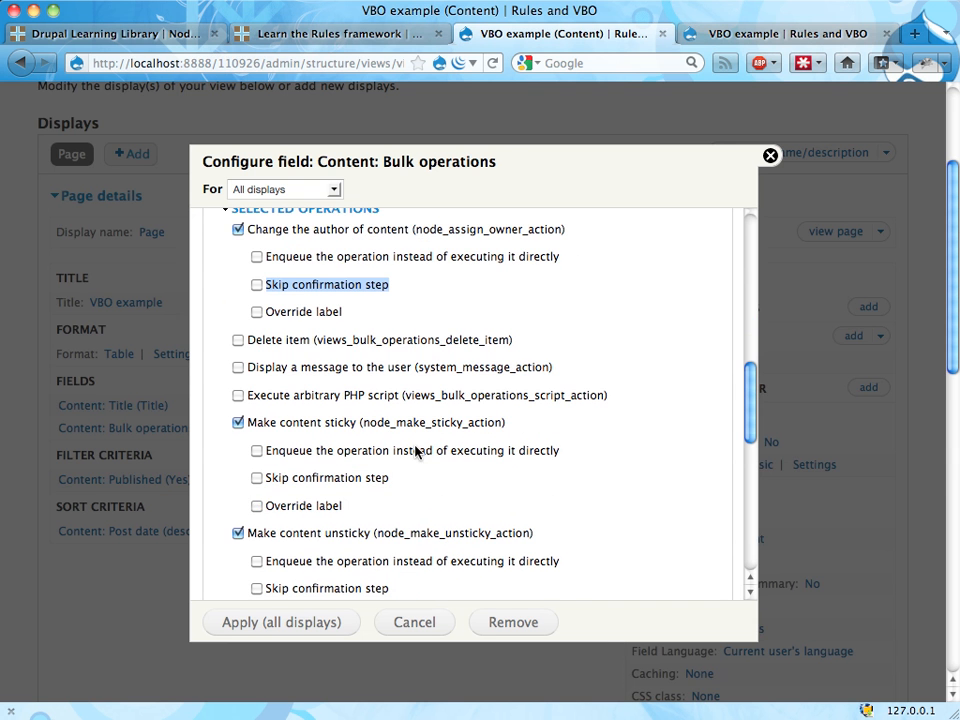
pyautogui.scroll(1, 416, 452)
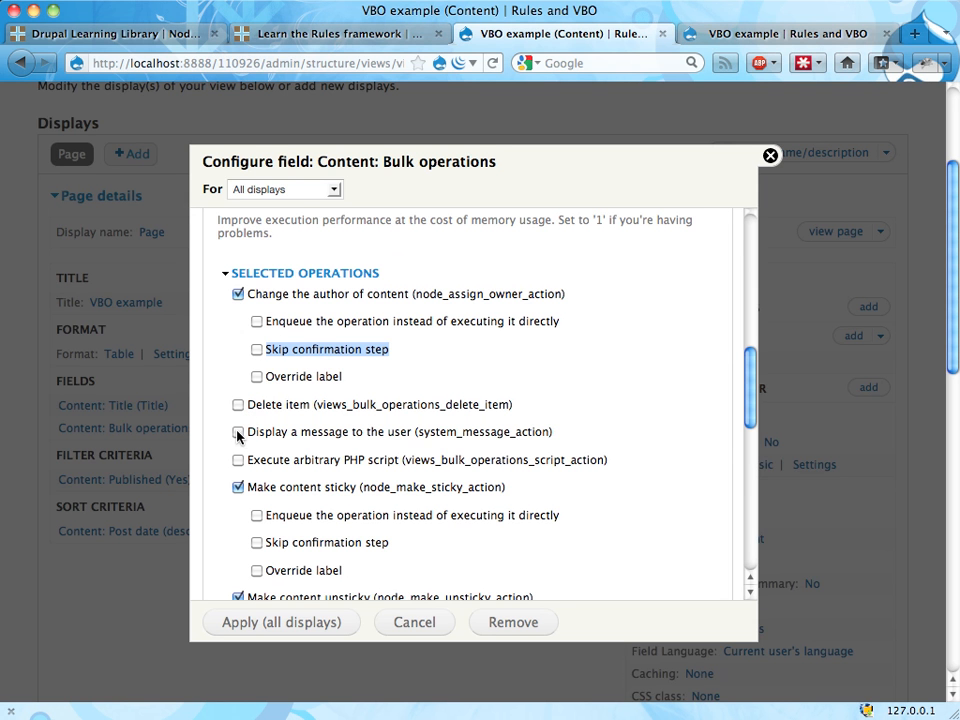
pyautogui.moveTo(251, 436); pyautogui.dragTo(409, 437)
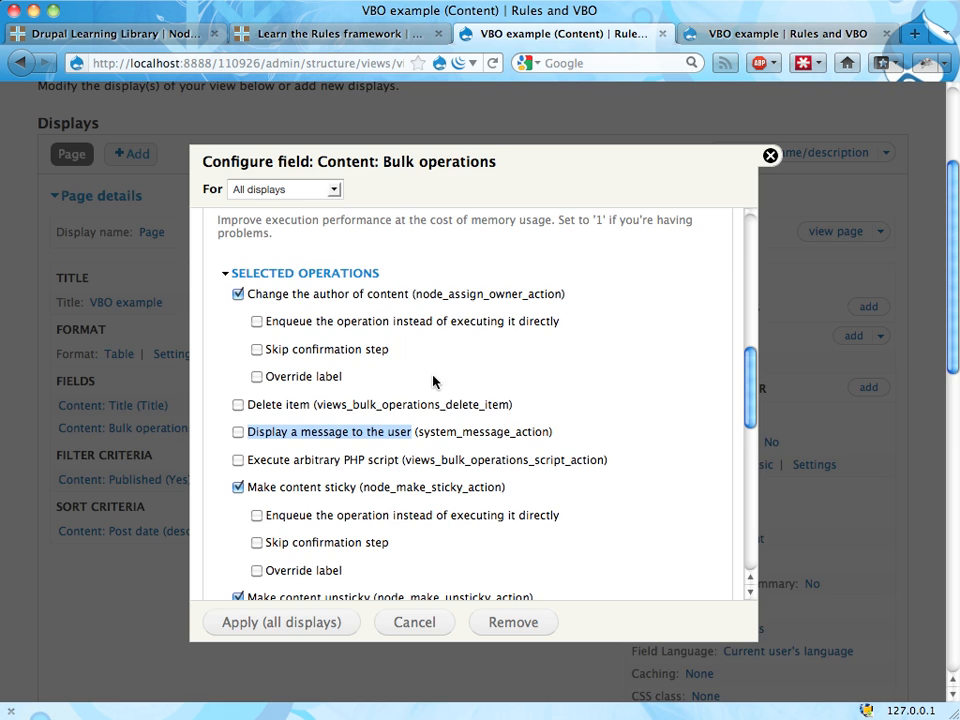
pyautogui.click(782, 34)
pyautogui.scroll(5, 500, 170)
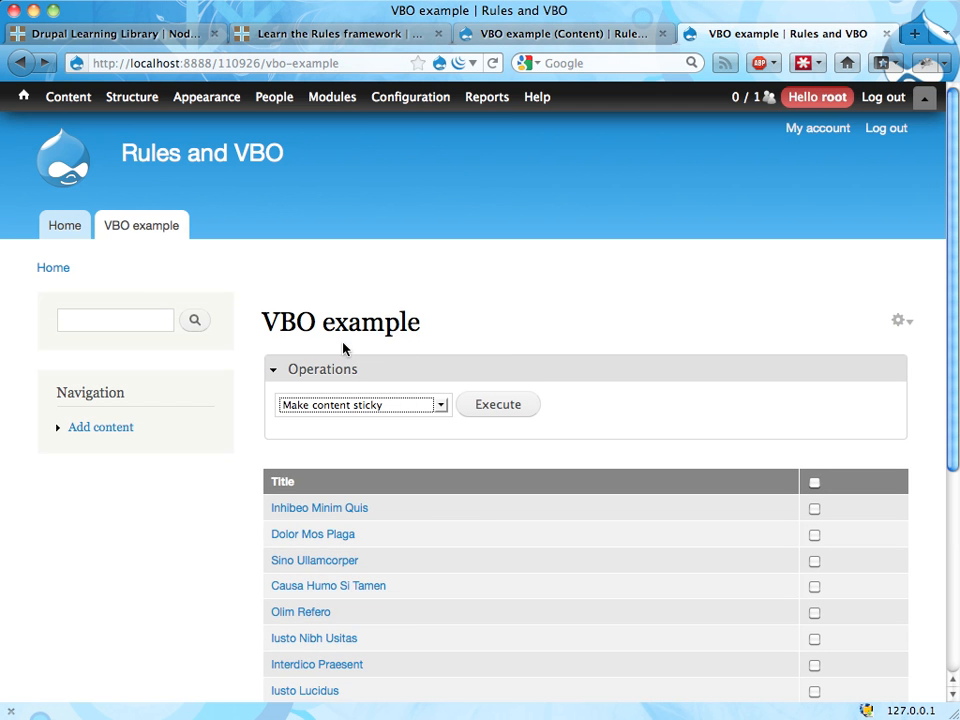
pyautogui.click(527, 33)
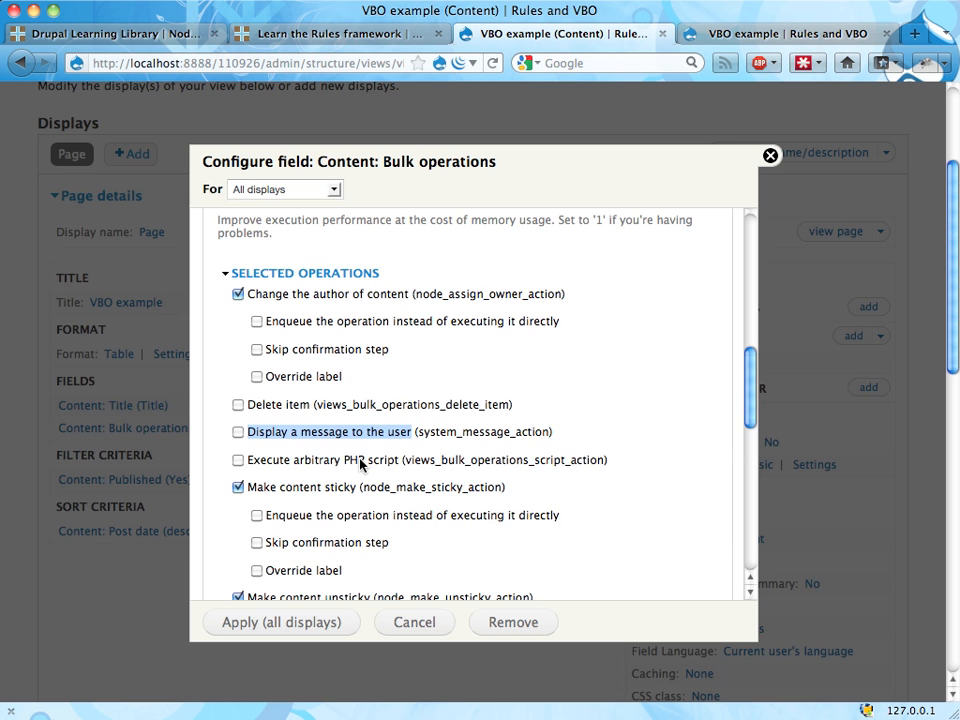
# Deselect Make content sticky and Make content unsticky in the Bulk operations field, and review the list of available operations
pyautogui.scroll(-3, 362, 463)
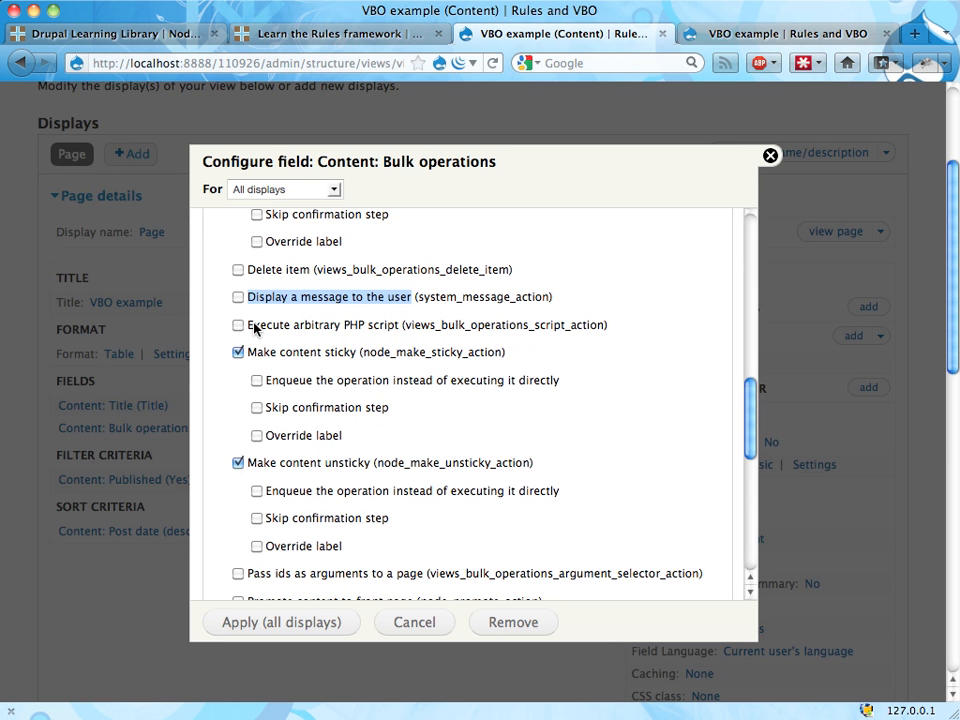
pyautogui.scroll(-4, 266, 484)
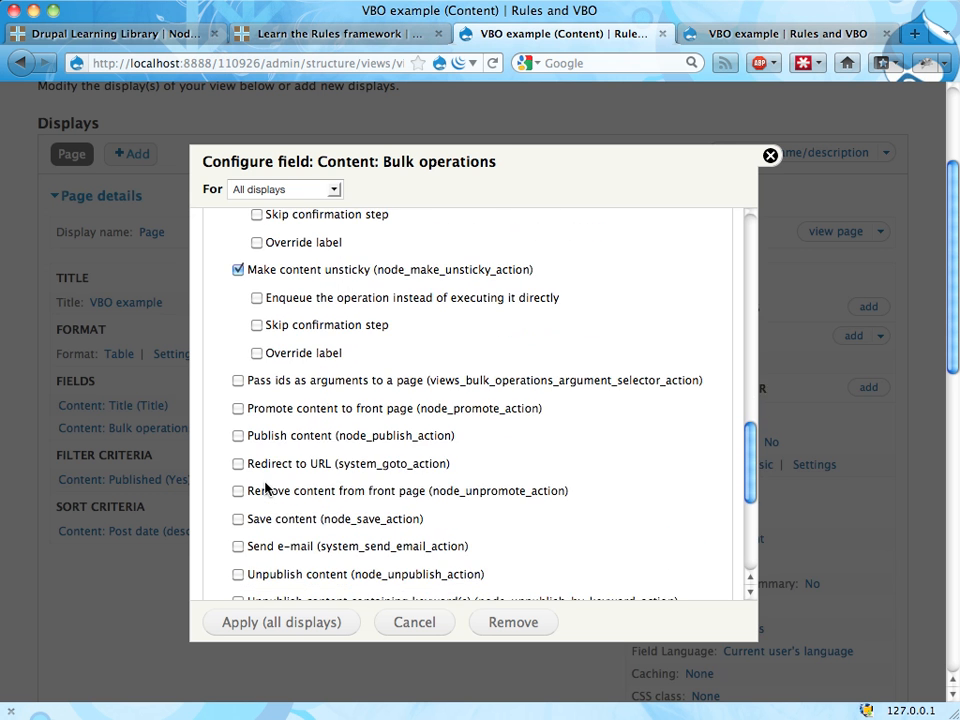
pyautogui.scroll(3, 265, 488)
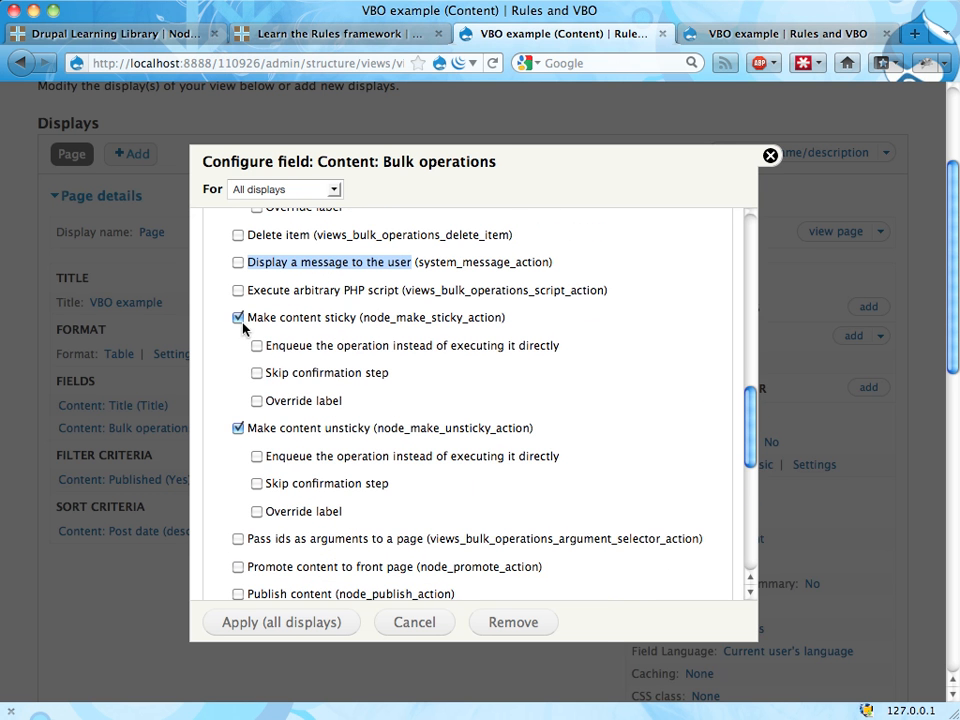
pyautogui.click(239, 318)
pyautogui.scroll(10, 239, 345)
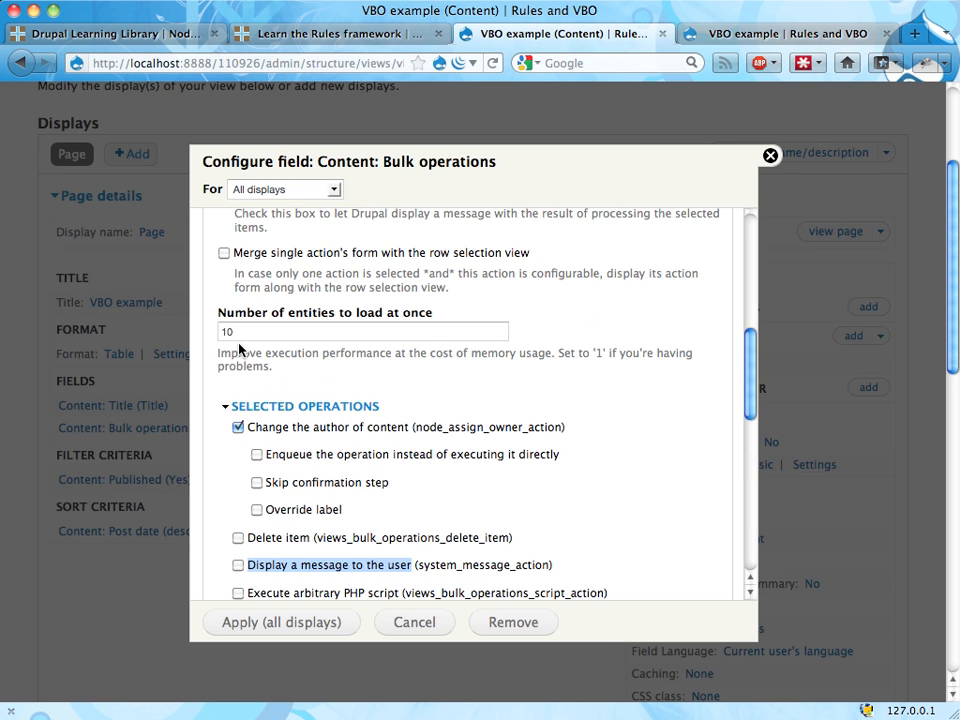
pyautogui.scroll(-5, 300, 362)
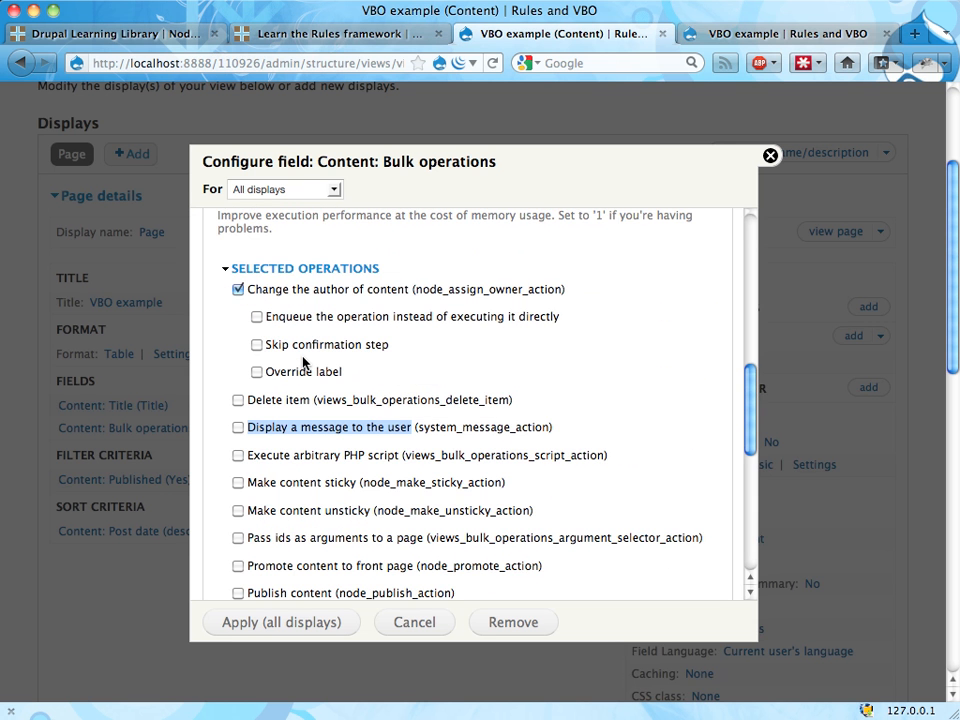
pyautogui.scroll(-4, 303, 362)
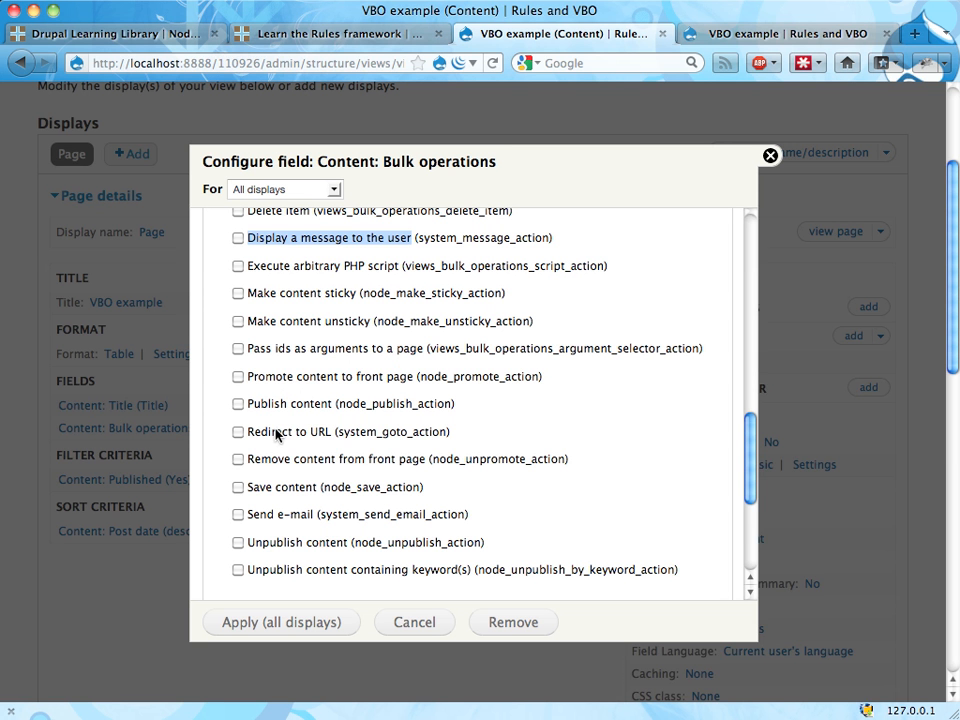
pyautogui.scroll(3, 277, 433)
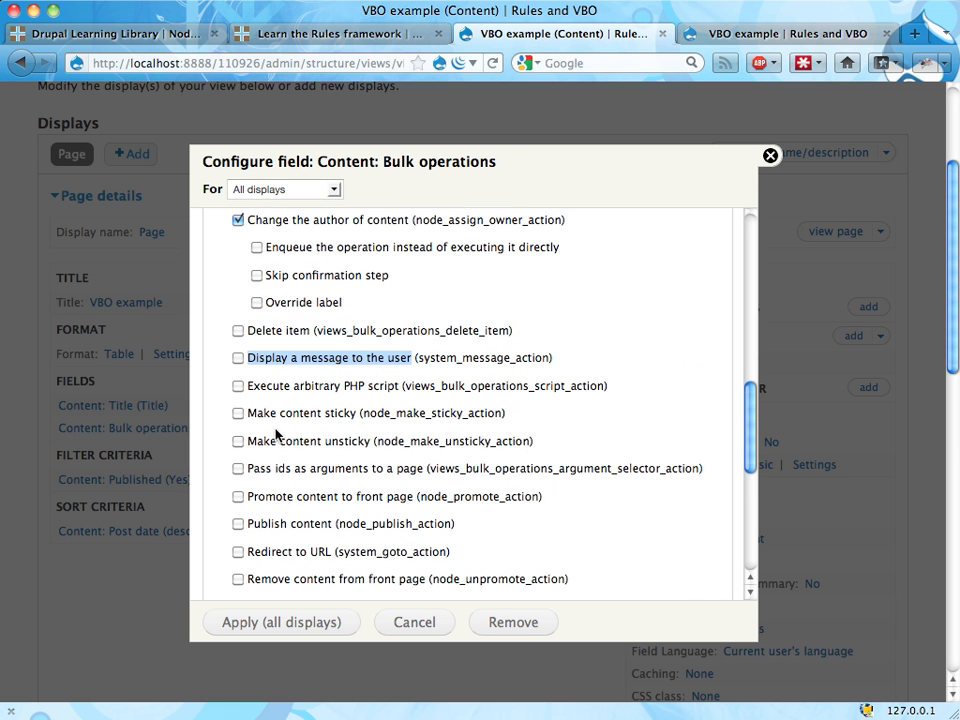
# Review the available operations in the Bulk operations field, especially Redirect to URL, Save content, Send e-mail and Unpublish content containing keyword(s)
pyautogui.scroll(1, 277, 433)
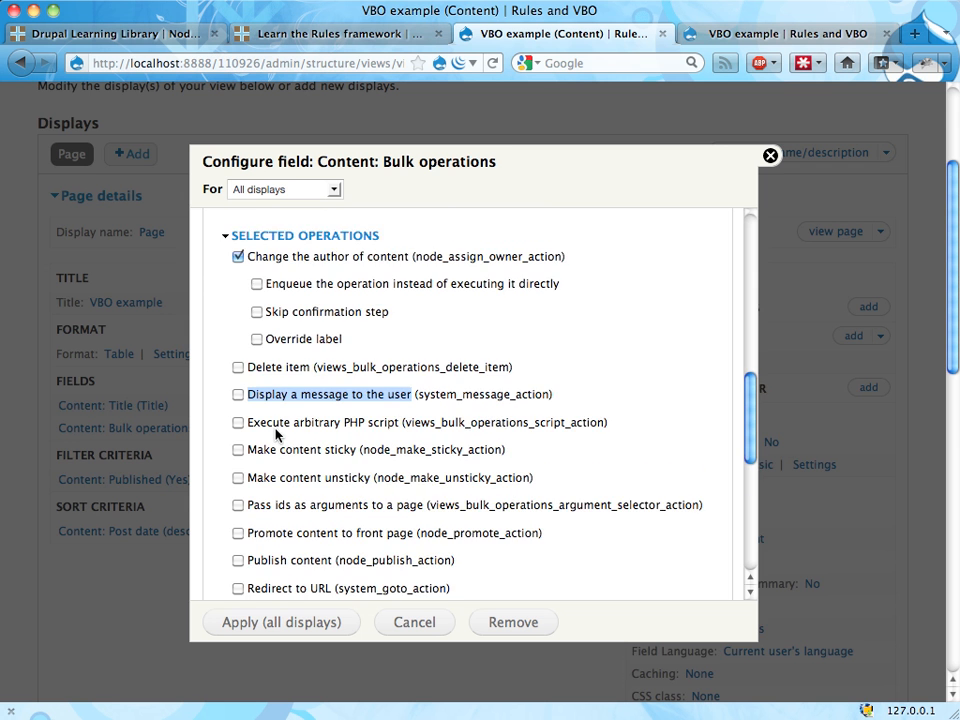
pyautogui.scroll(-3, 277, 433)
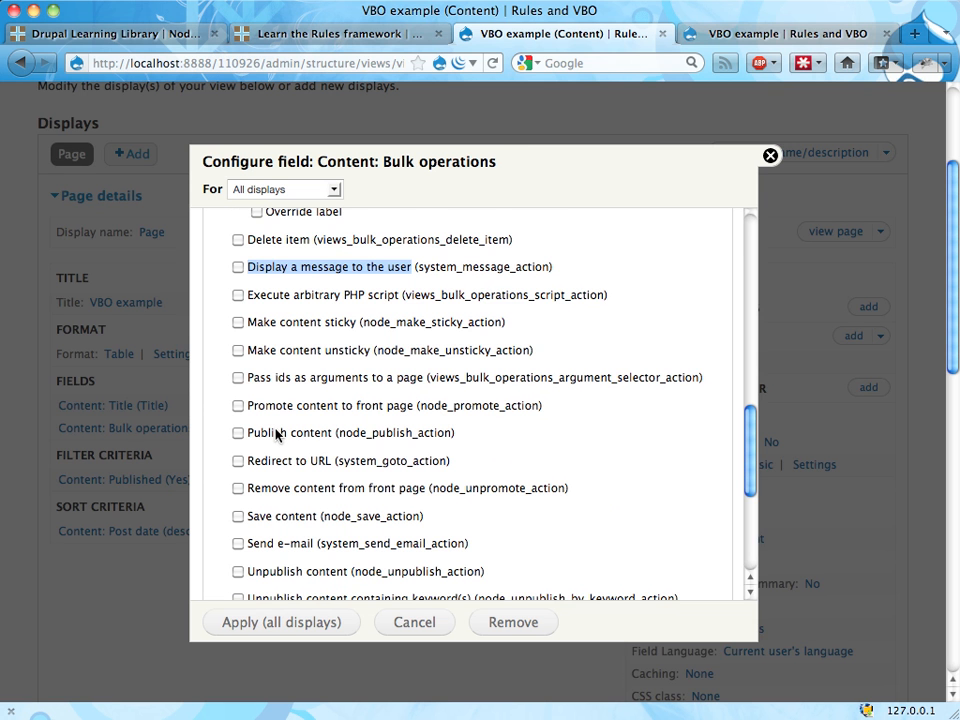
pyautogui.scroll(-3, 285, 434)
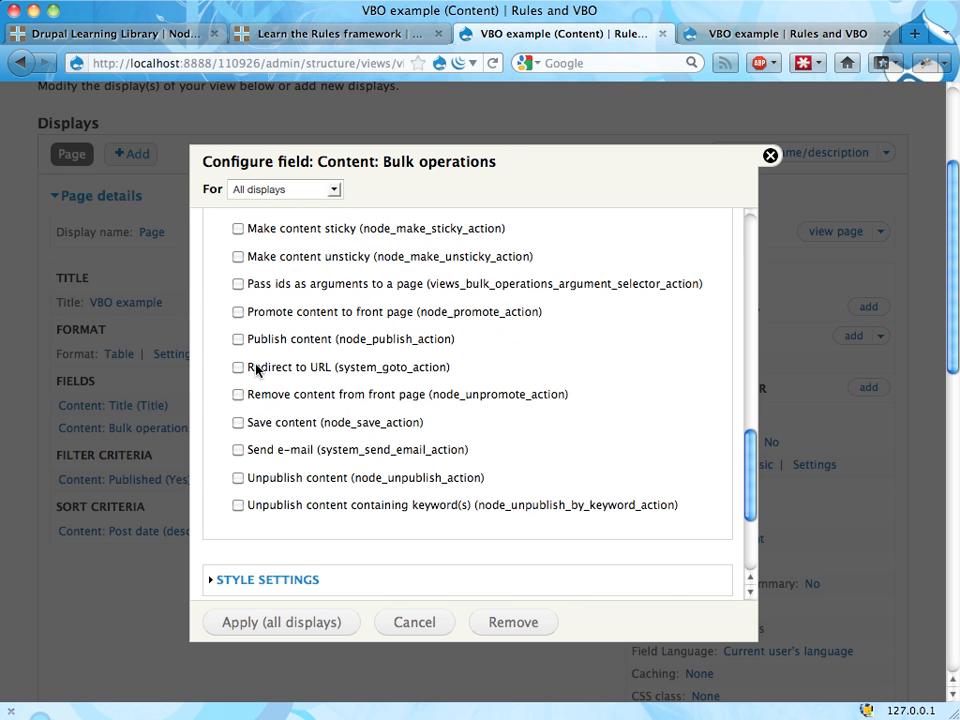
pyautogui.moveTo(248, 367); pyautogui.dragTo(457, 371)
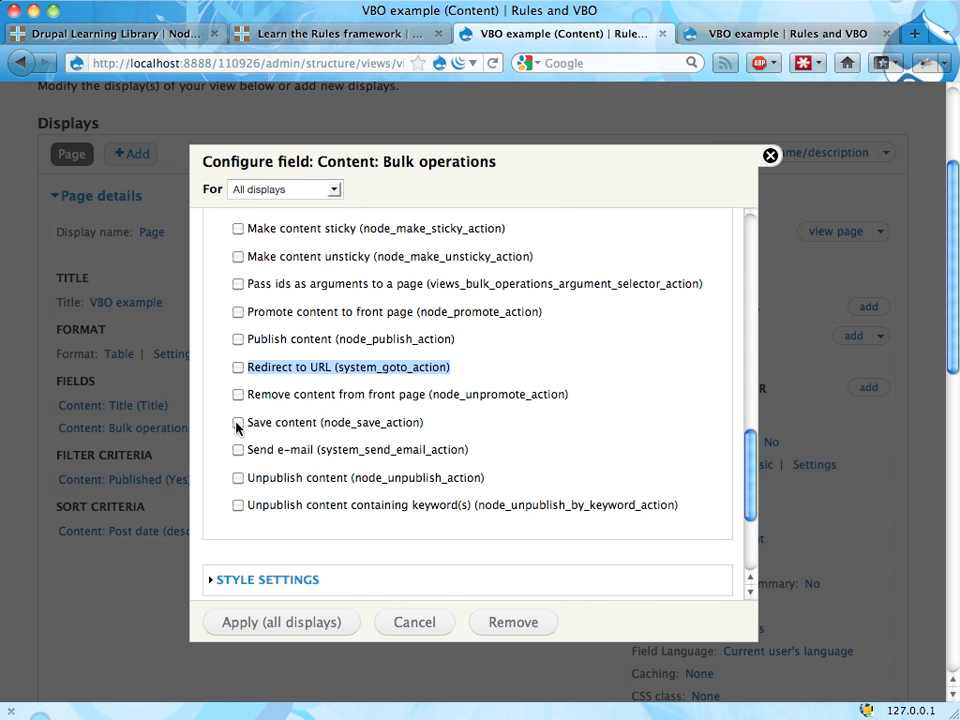
pyautogui.moveTo(248, 424); pyautogui.dragTo(314, 428)
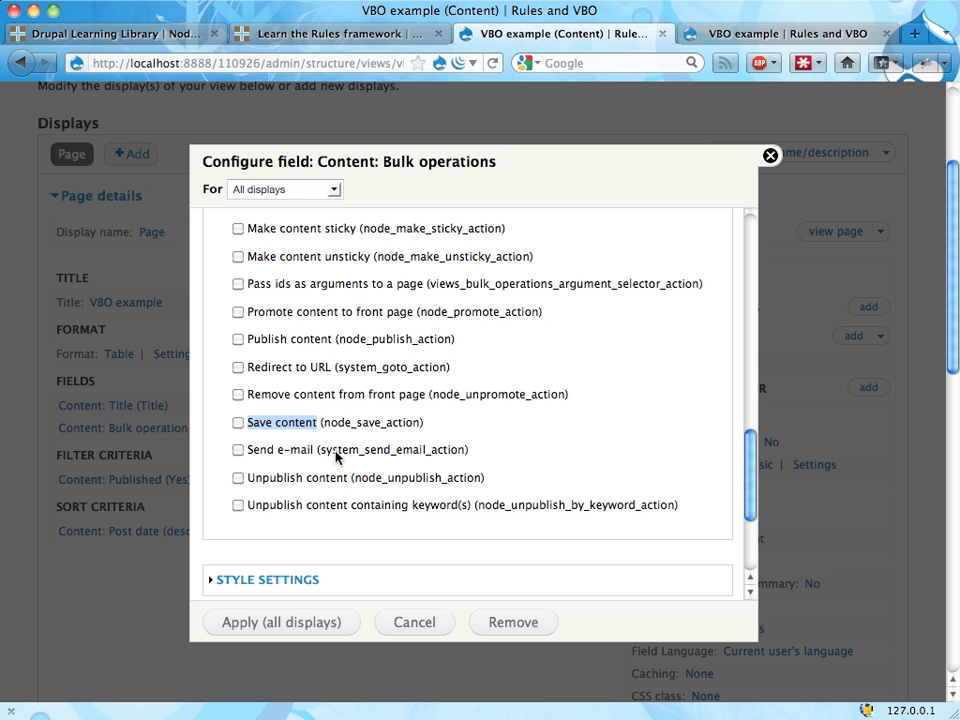
pyautogui.click(246, 451)
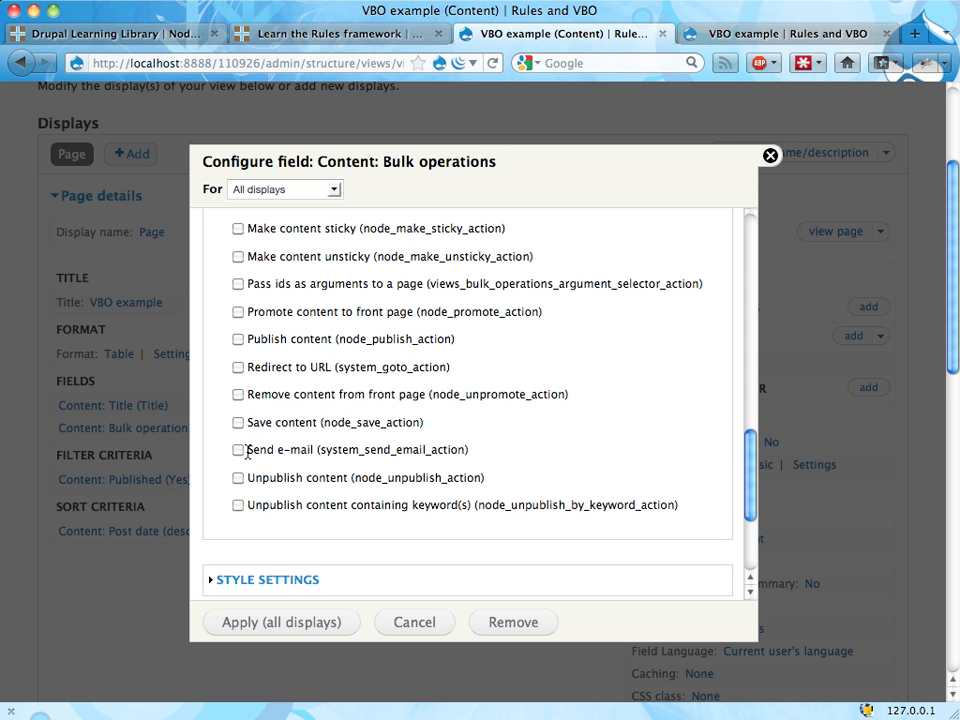
pyautogui.moveTo(246, 451); pyautogui.dragTo(312, 452)
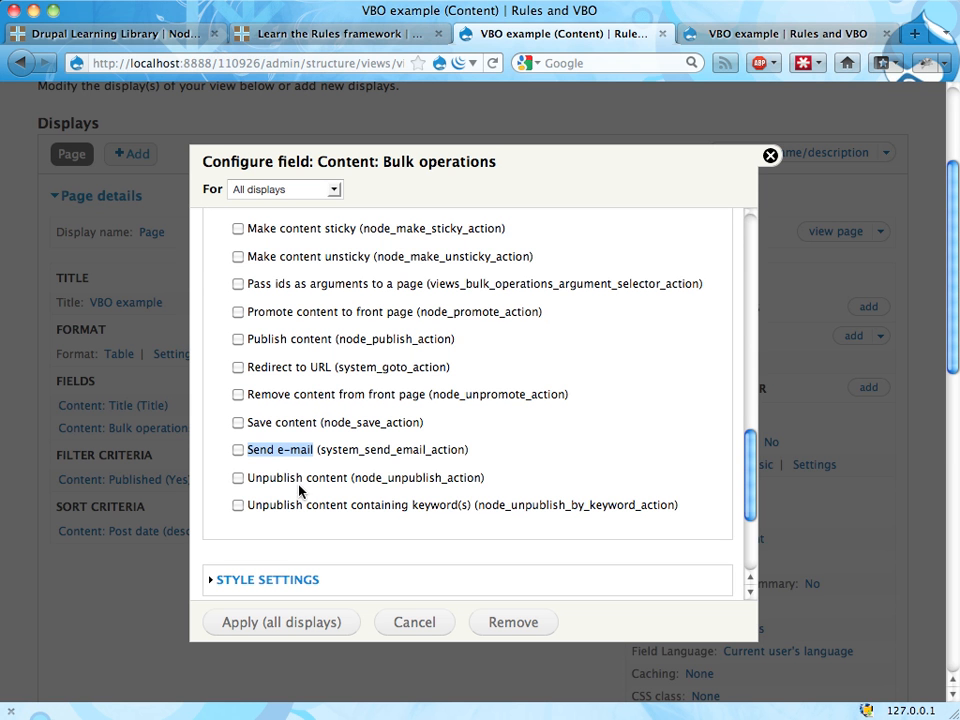
pyautogui.moveTo(261, 507); pyautogui.dragTo(448, 511)
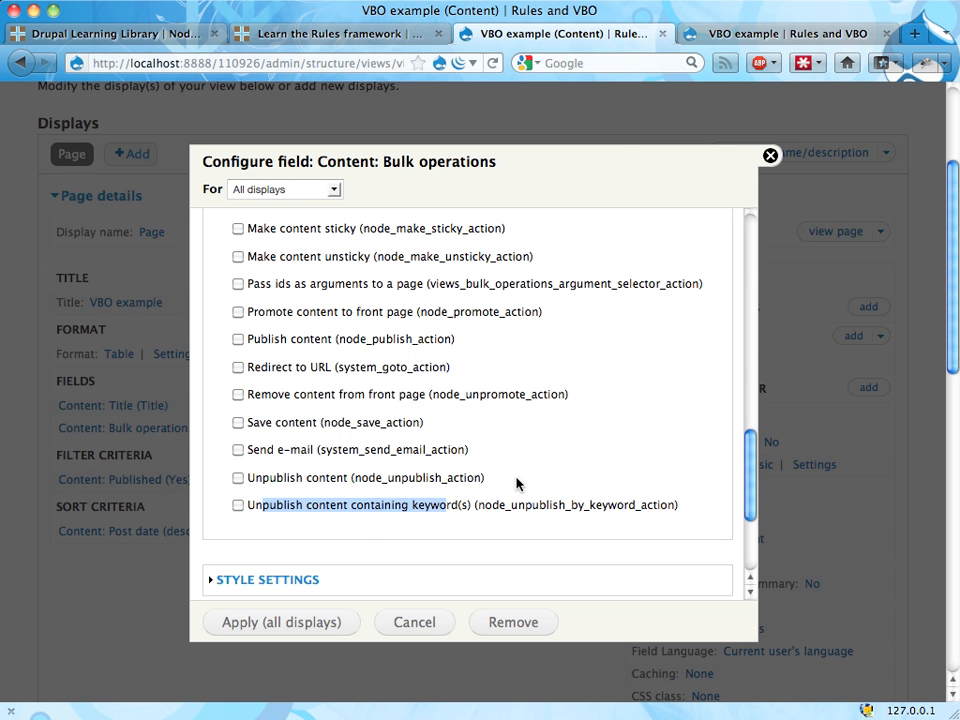
pyautogui.scroll(-2, 516, 484)
pyautogui.scroll(7, 516, 484)
pyautogui.scroll(-5, 516, 484)
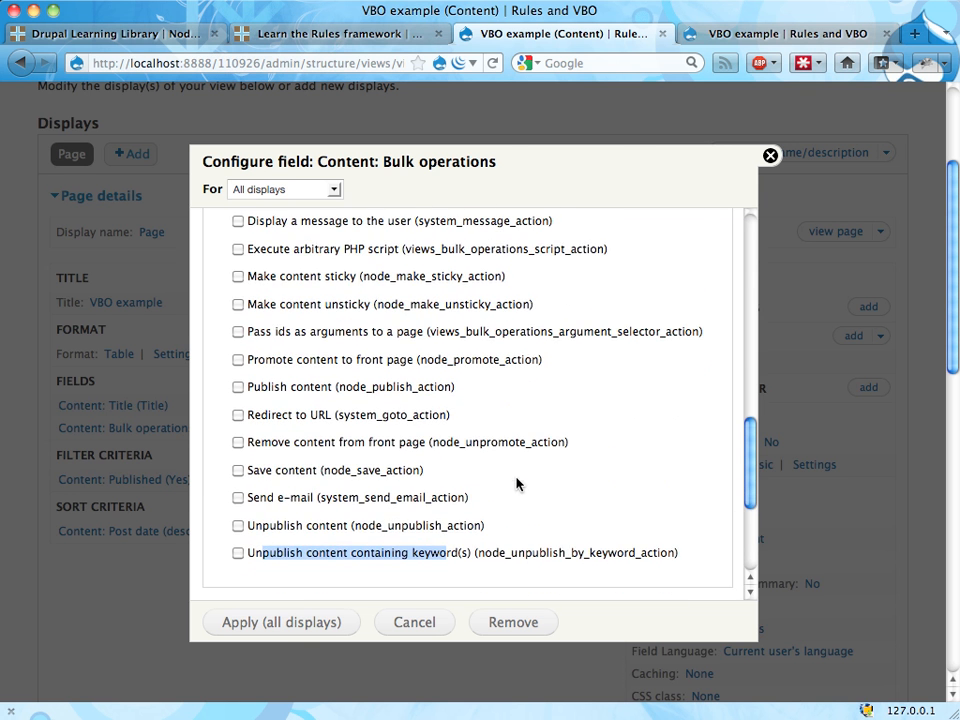
# Apply the Bulk operations field settings to all displays and save the view, and reload the VBO example page
pyautogui.click(281, 626)
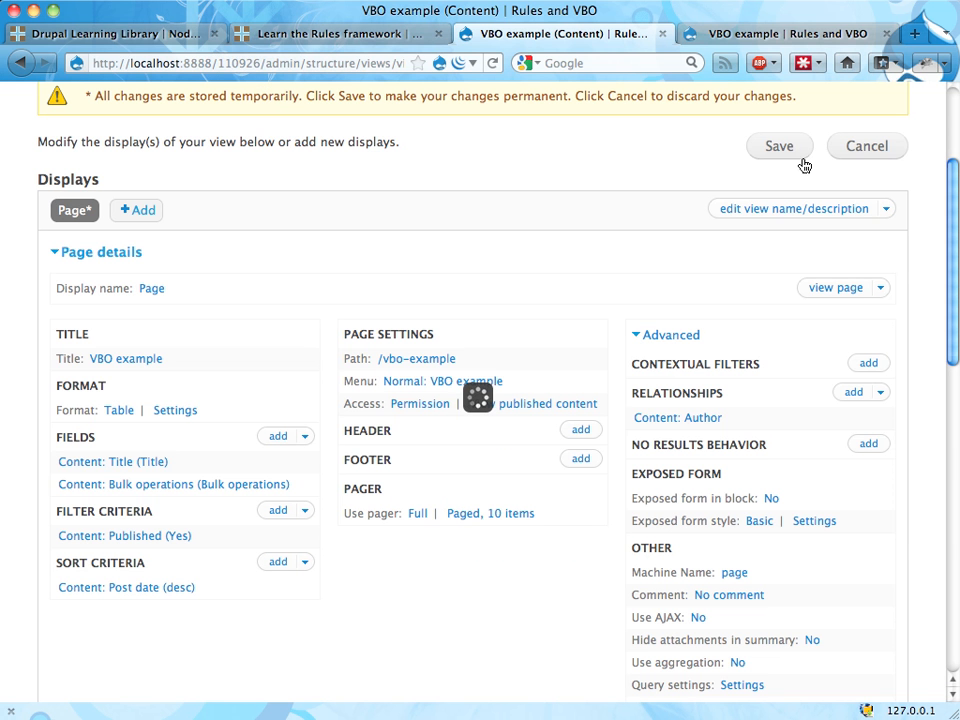
pyautogui.click(779, 147)
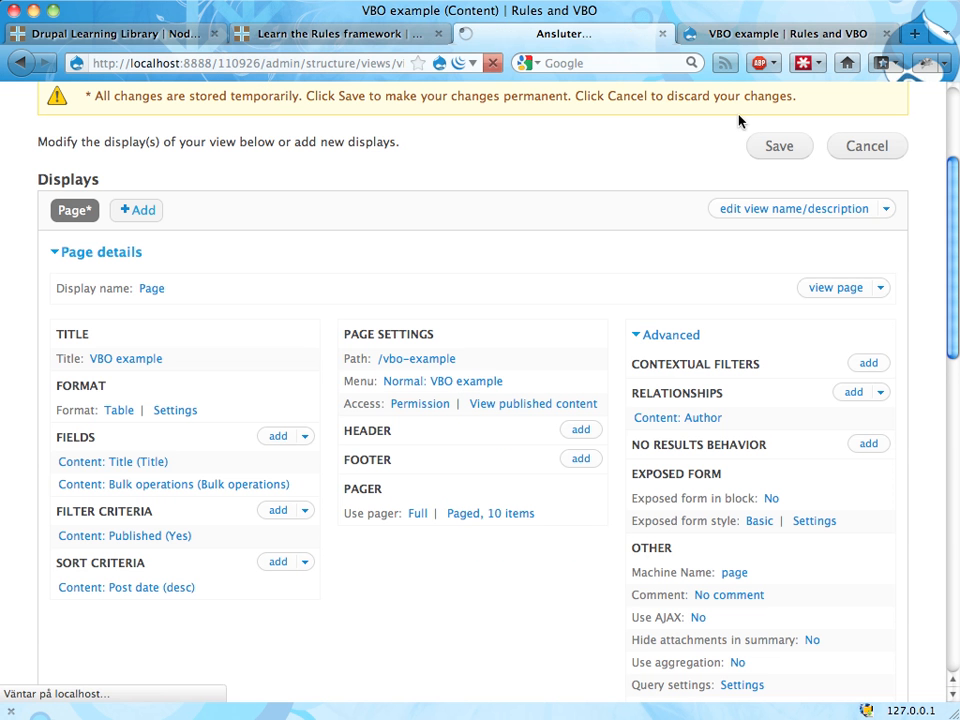
pyautogui.click(757, 35)
pyautogui.press('super+r')
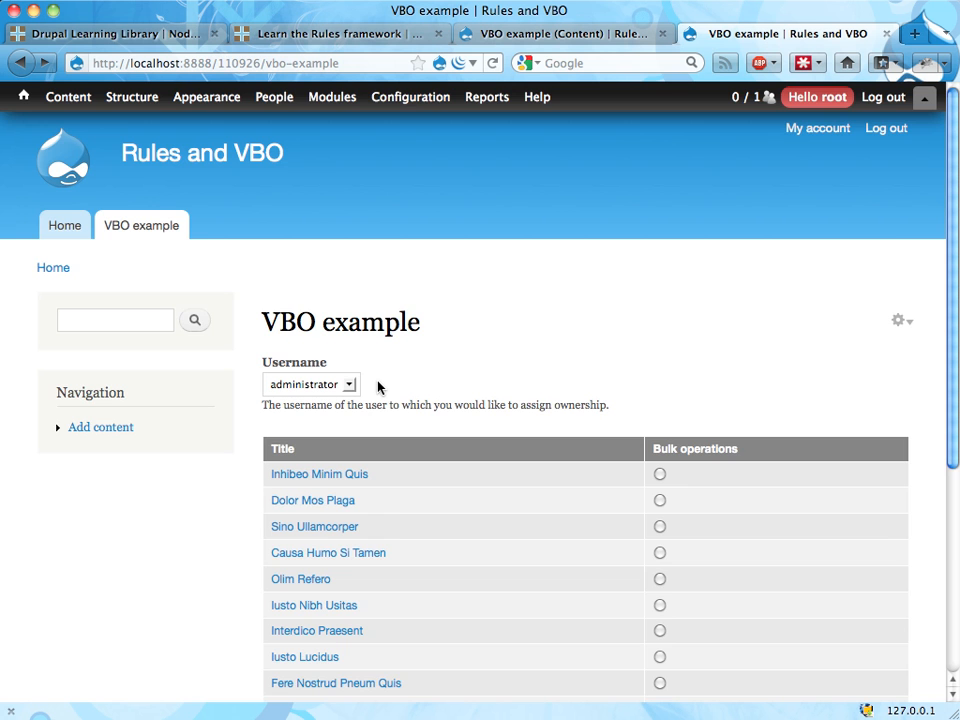
# Examine the usernames offered for assigning content ownership on the VBO example page, leaving administrator selected
pyautogui.scroll(-3, 379, 386)
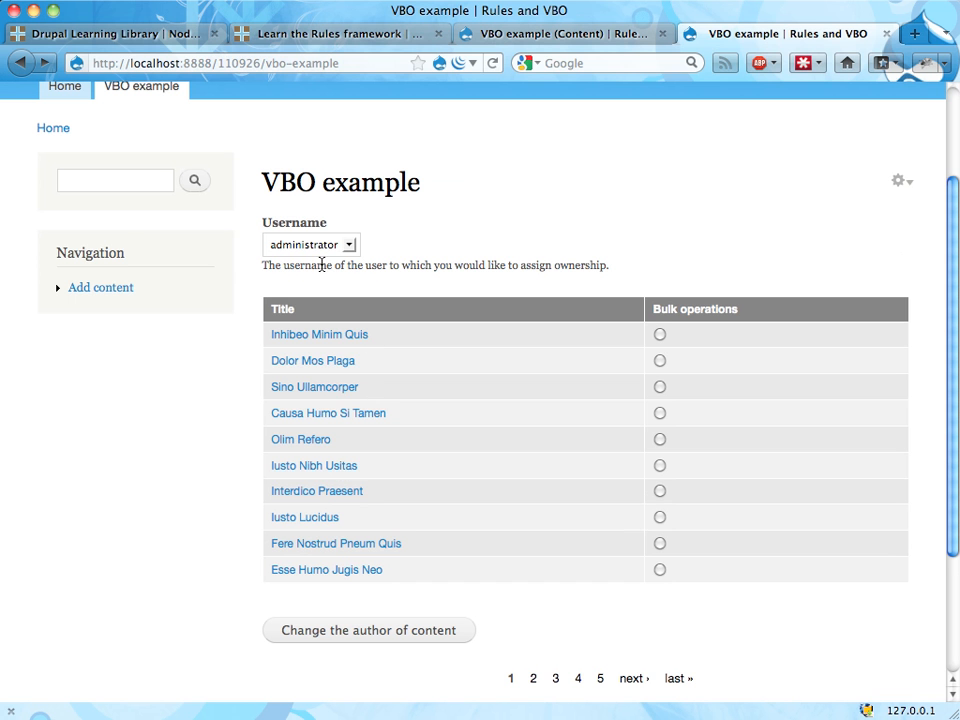
pyautogui.click(332, 248)
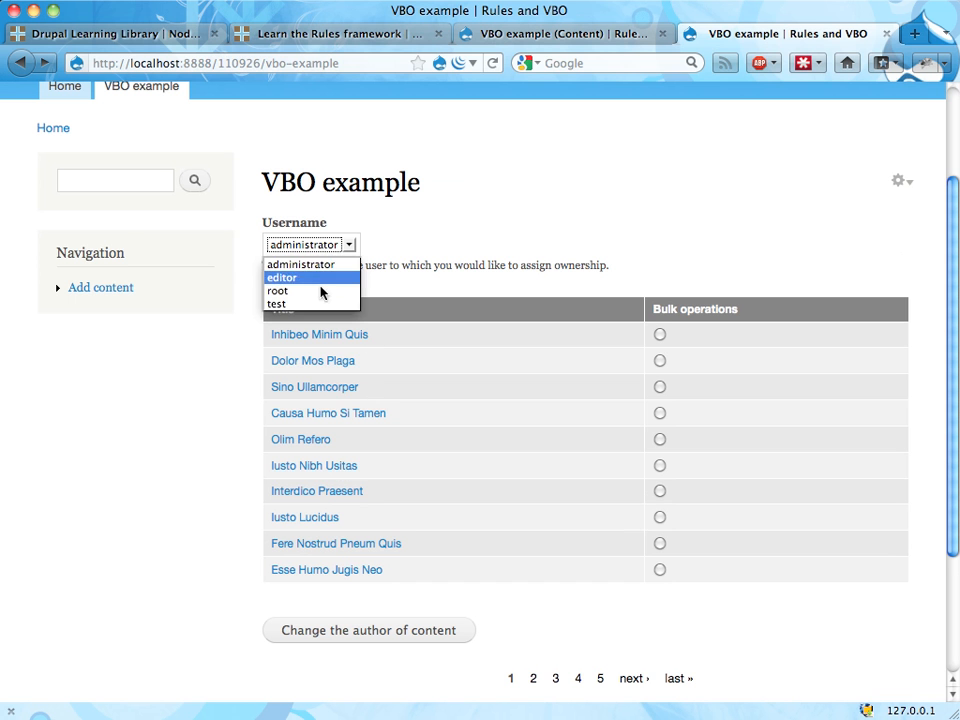
pyautogui.click(400, 269)
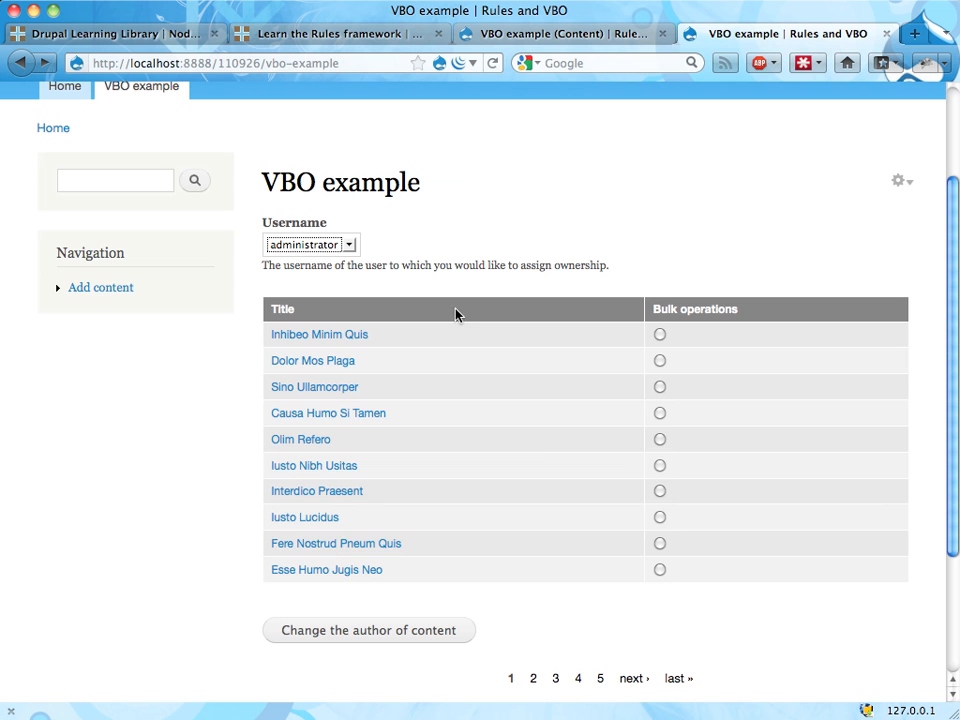
# Try selecting Dolor Mos Plaga, Olim Refero and Interdico Praesent in turn, and examine the Bulk operations column and the Change the author of content operation
pyautogui.click(659, 362)
pyautogui.click(660, 440)
pyautogui.click(660, 491)
pyautogui.moveTo(654, 311); pyautogui.dragTo(769, 307)
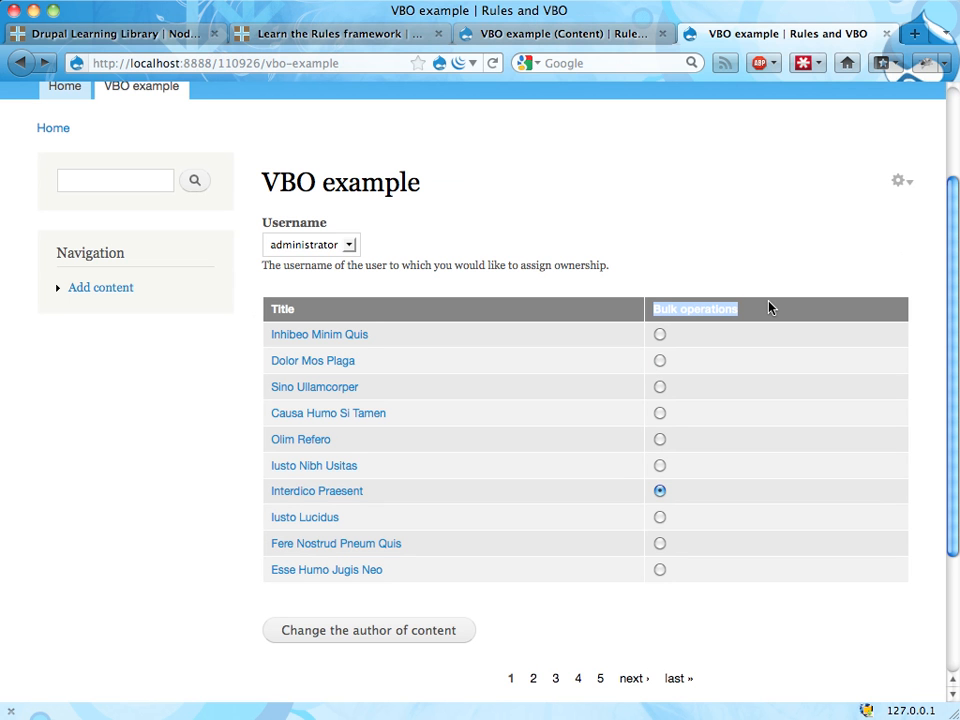
pyautogui.moveTo(653, 310); pyautogui.dragTo(678, 311)
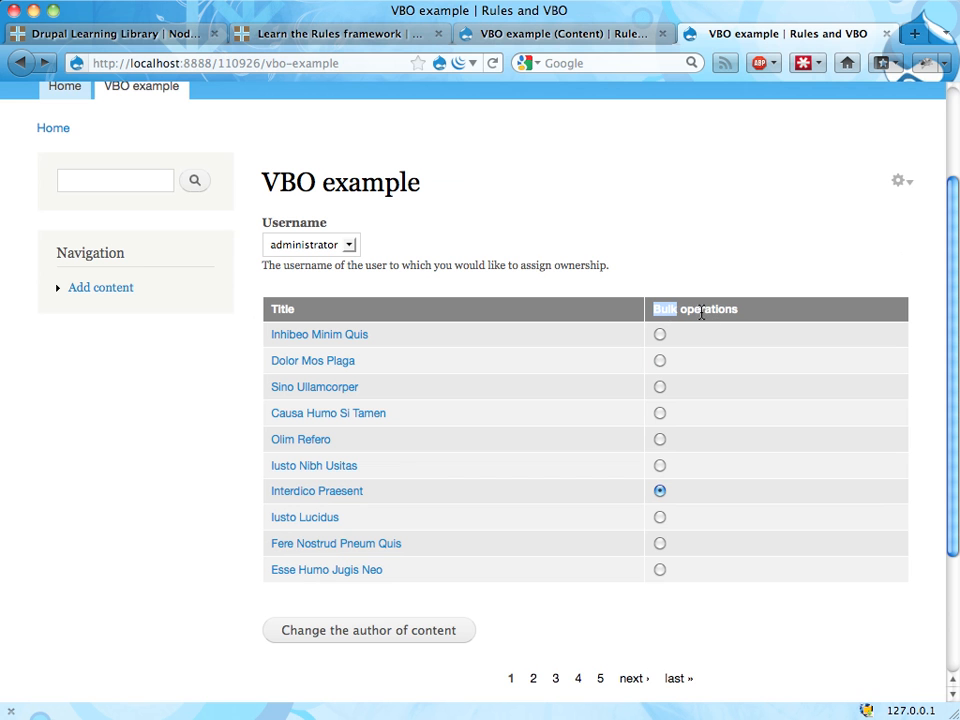
pyautogui.scroll(-1, 369, 544)
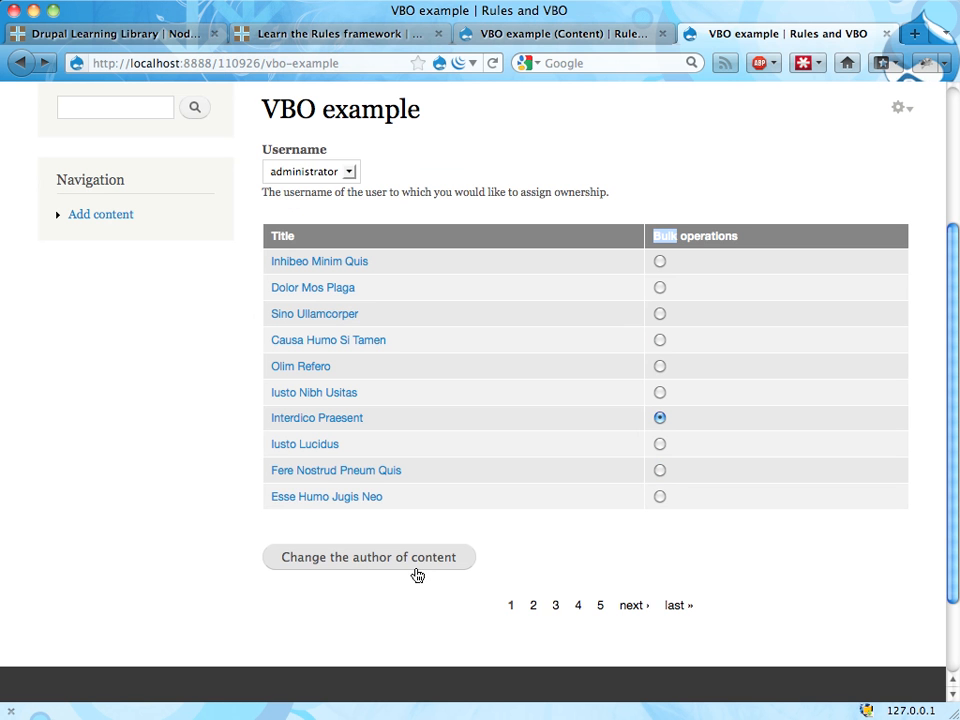
pyautogui.scroll(3, 585, 562)
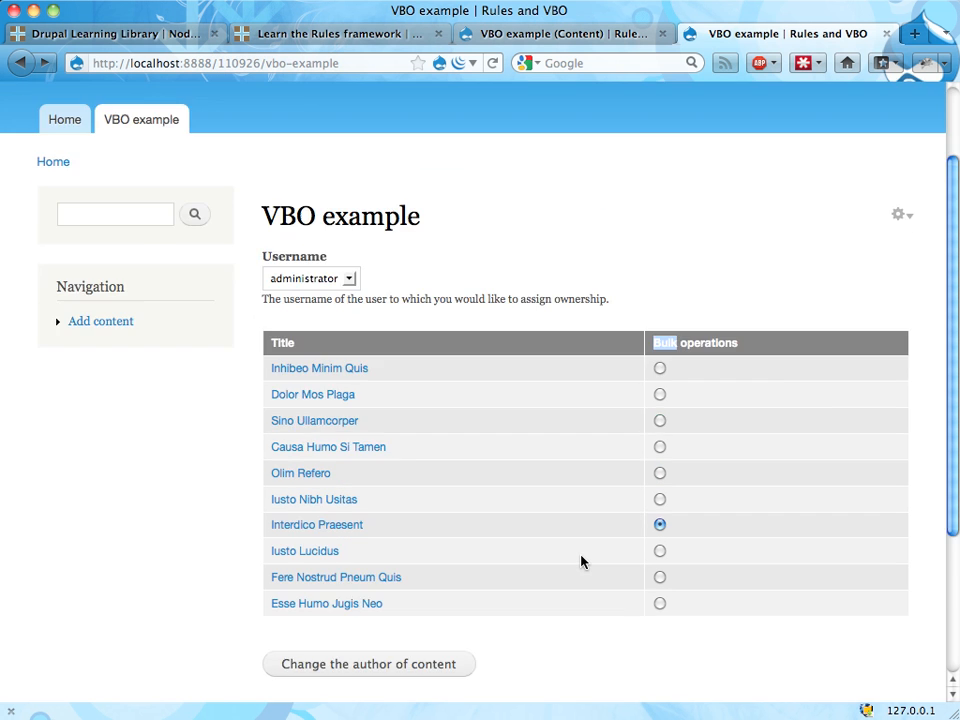
# Return to the VBO example view's configuration, examine its Relationships section, and look into the Bulk operations field settings before cancelling them
pyautogui.click(587, 34)
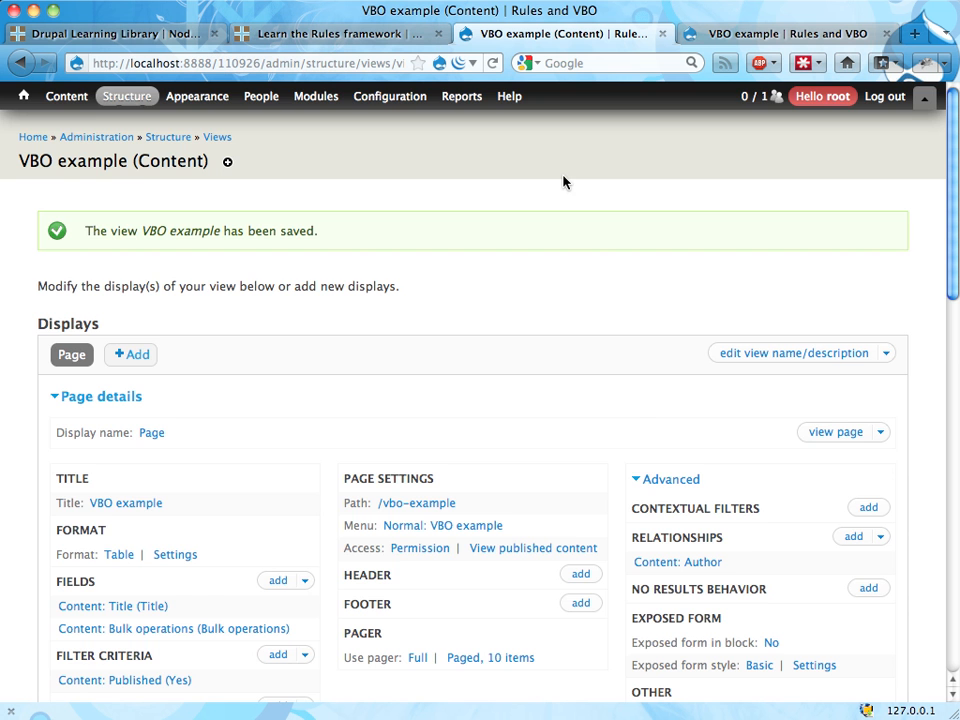
pyautogui.scroll(-3, 338, 482)
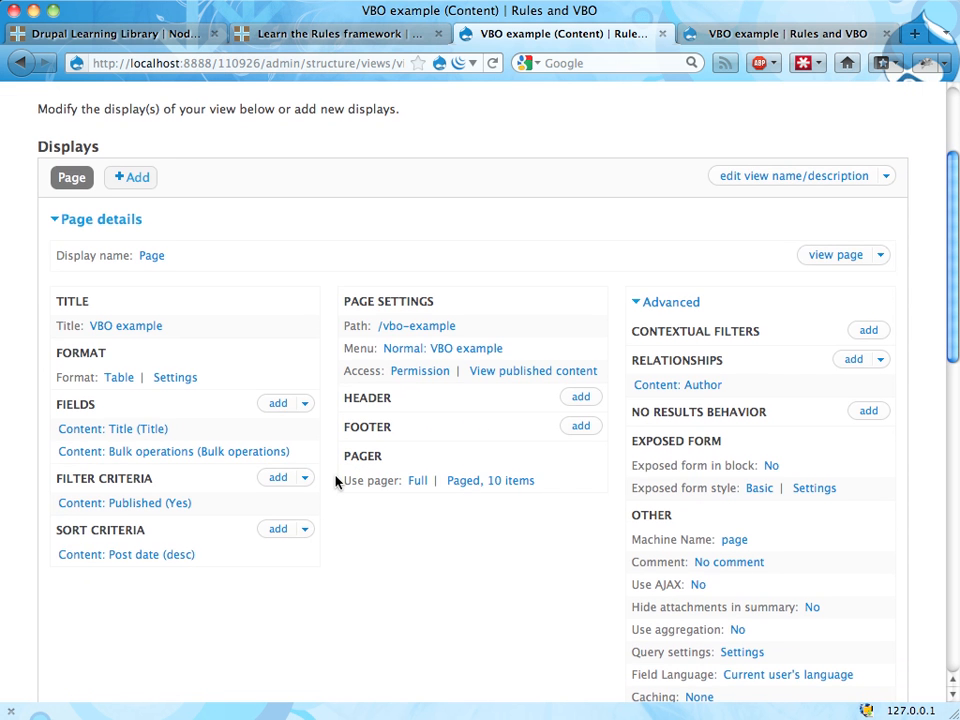
pyautogui.scroll(-3, 336, 482)
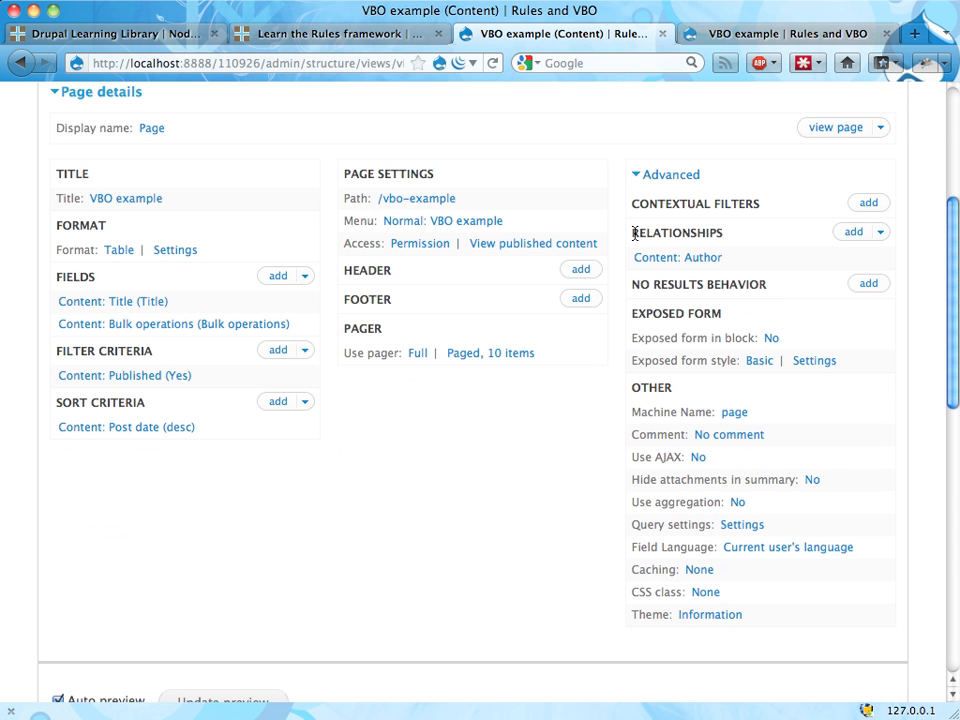
pyautogui.moveTo(633, 233); pyautogui.dragTo(728, 237)
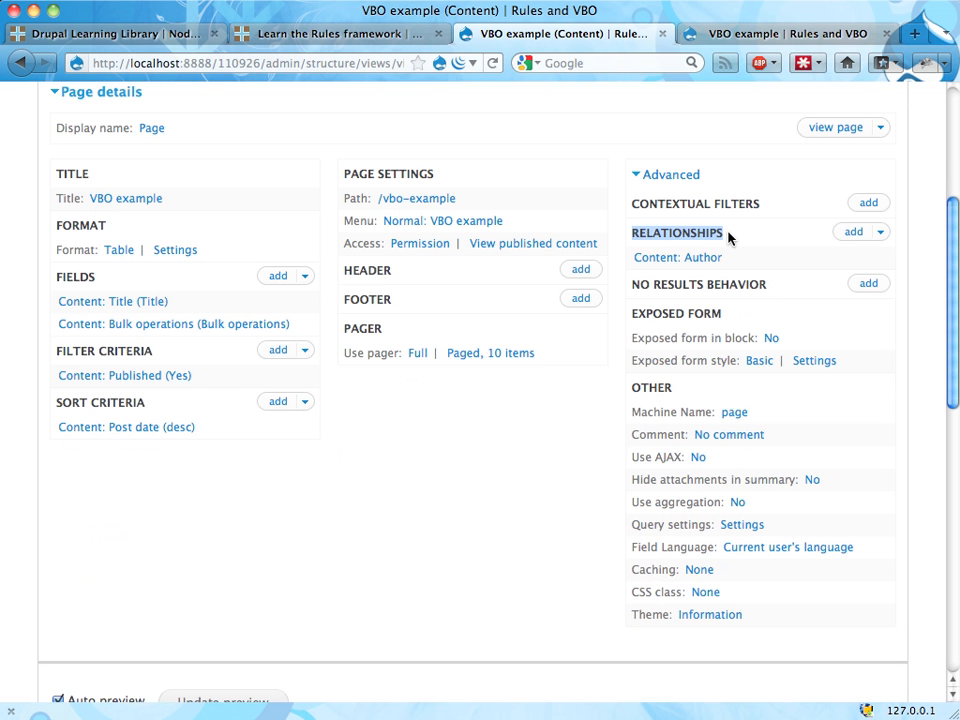
pyautogui.click(486, 500)
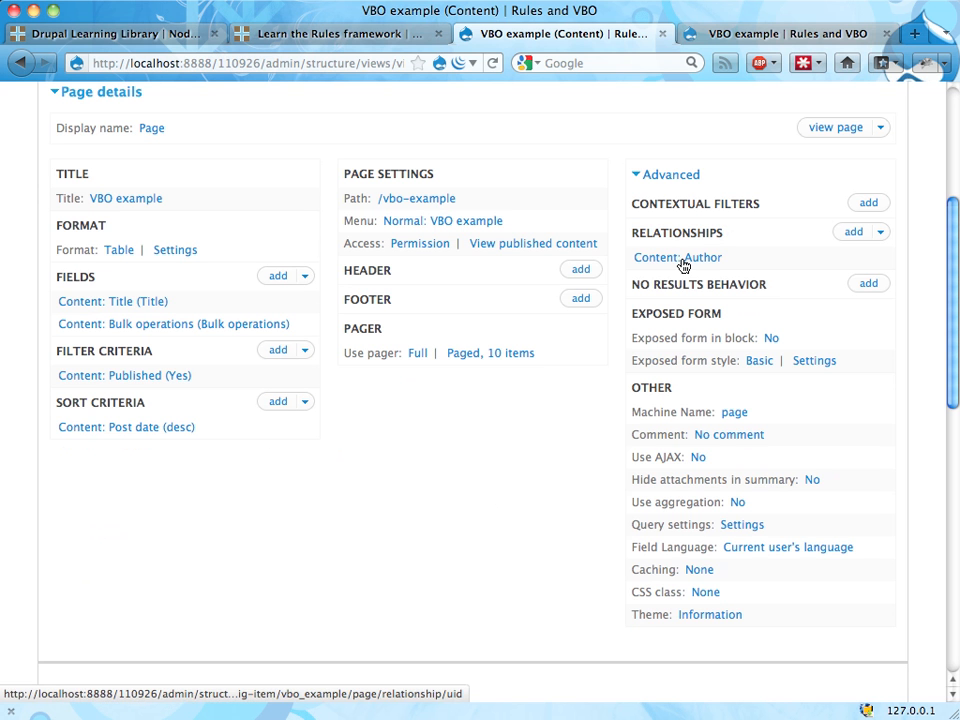
pyautogui.click(163, 328)
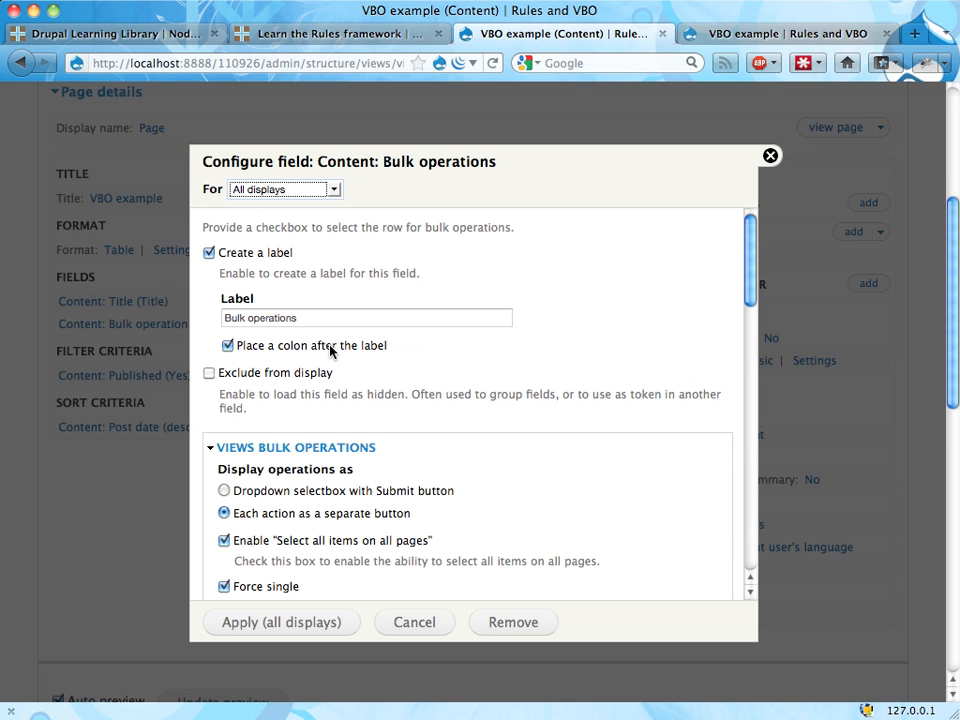
pyautogui.click(416, 623)
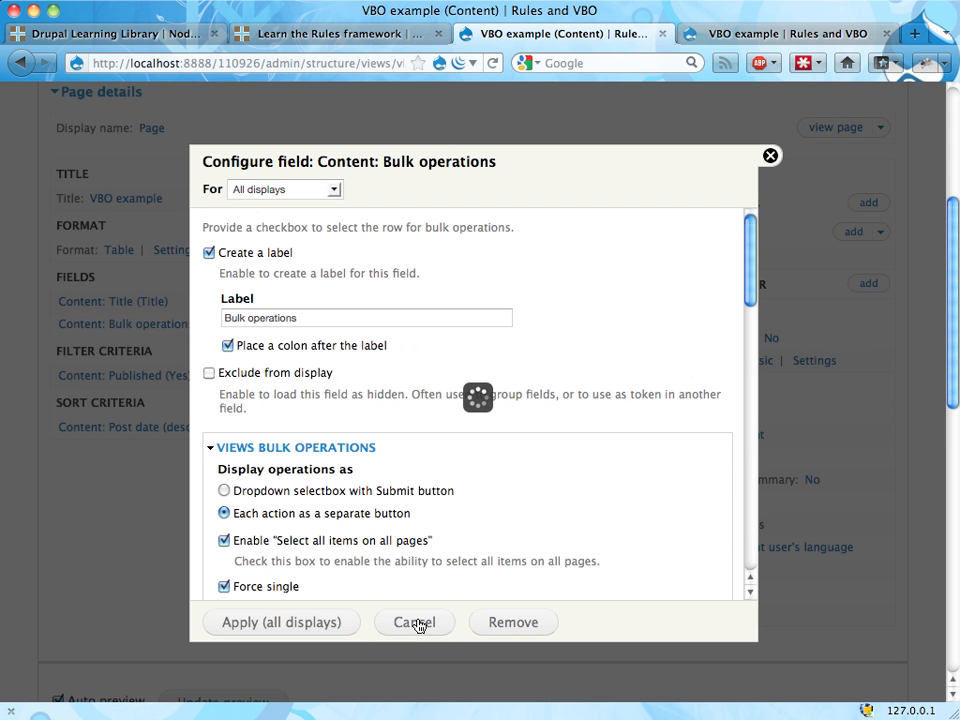